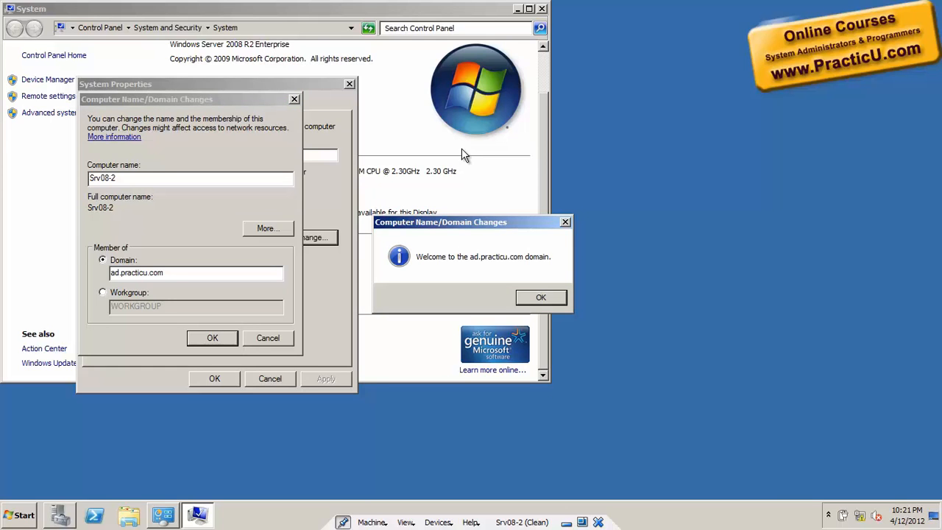
- Acknowledge the ad.practicu.com domain join messages and restart Srv08-2 immediately
{"action": "left_click", "coordinate": [538, 298]}
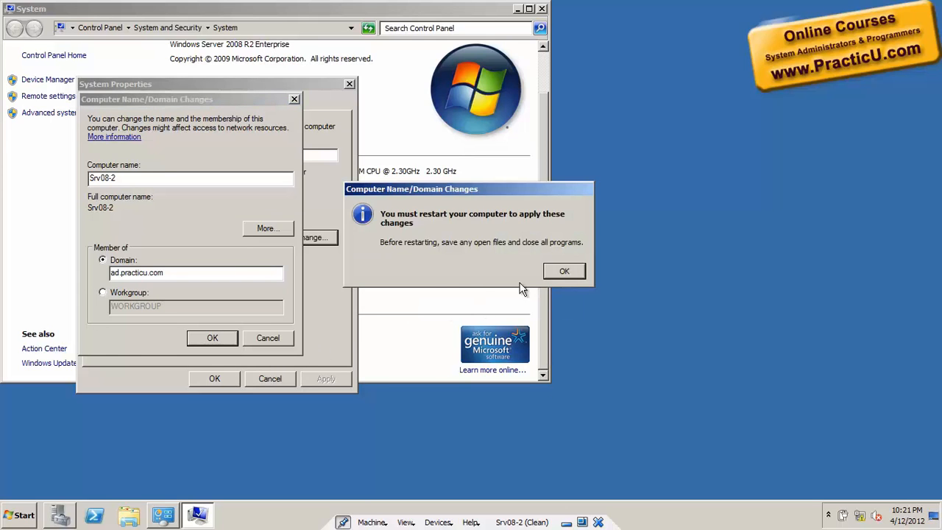
{"action": "left_click", "coordinate": [564, 271]}
{"action": "left_click", "coordinate": [214, 381]}
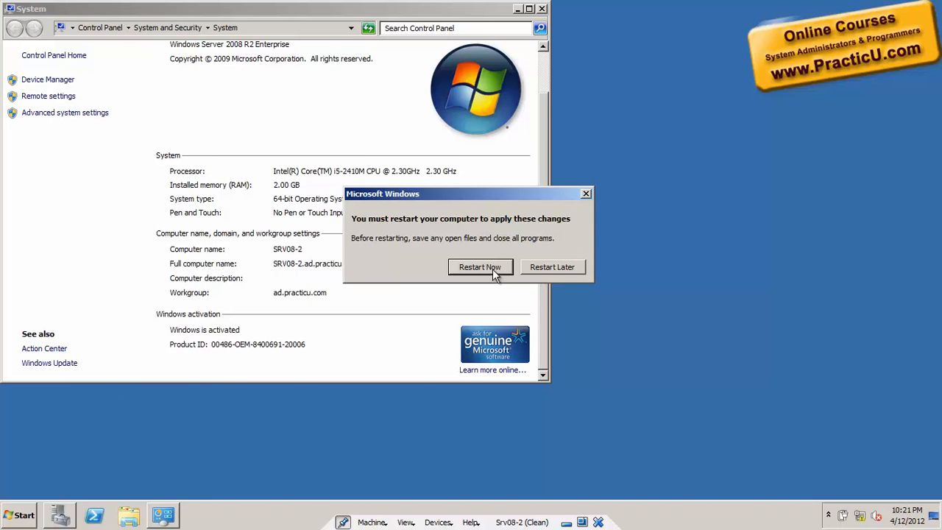
{"action": "left_click", "coordinate": [492, 268]}
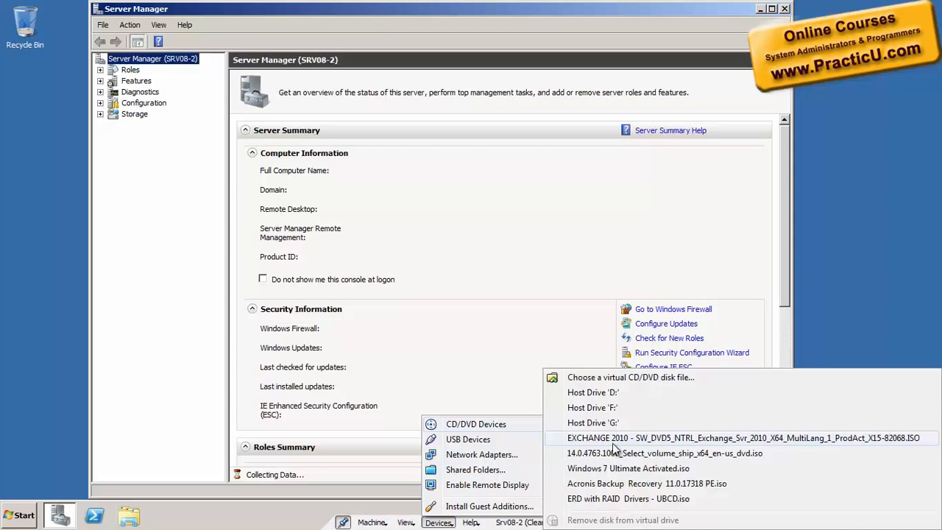
- Mount the Exchange 2010 ISO in the virtual CD drive and close Server Manager
{"action": "left_click", "coordinate": [612, 442]}
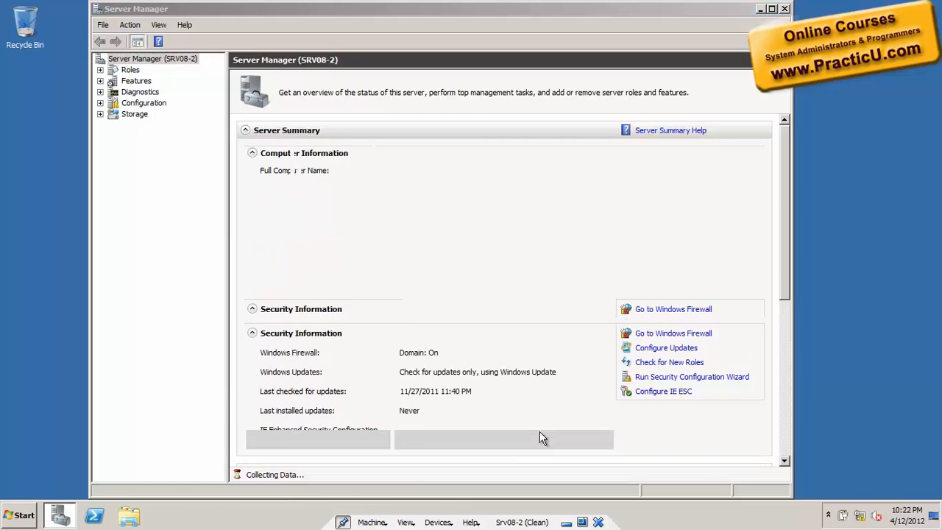
{"action": "left_click", "coordinate": [785, 9]}
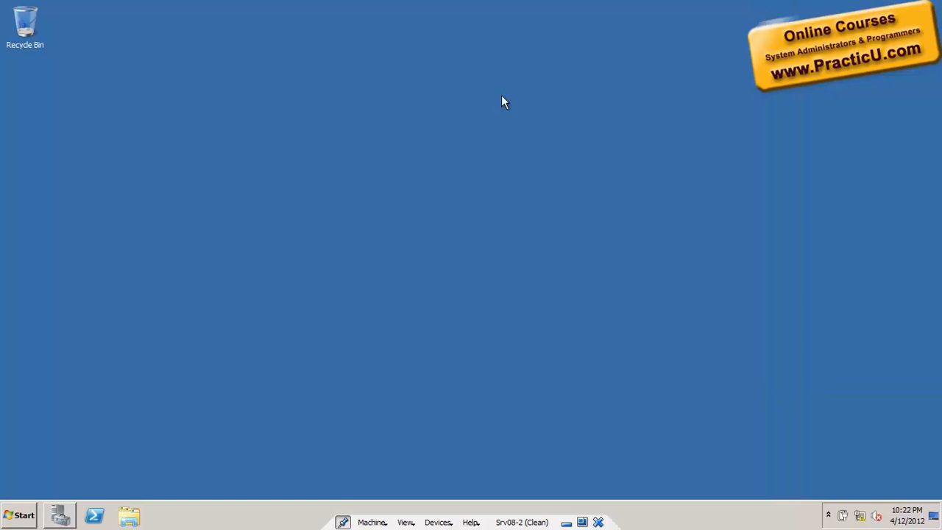
- Launch Exchange 2010 Setup from the CD drive, review the .NET prerequisite, then return to Server Manager
{"action": "left_click", "coordinate": [5, 521]}
{"action": "left_click", "coordinate": [240, 306]}
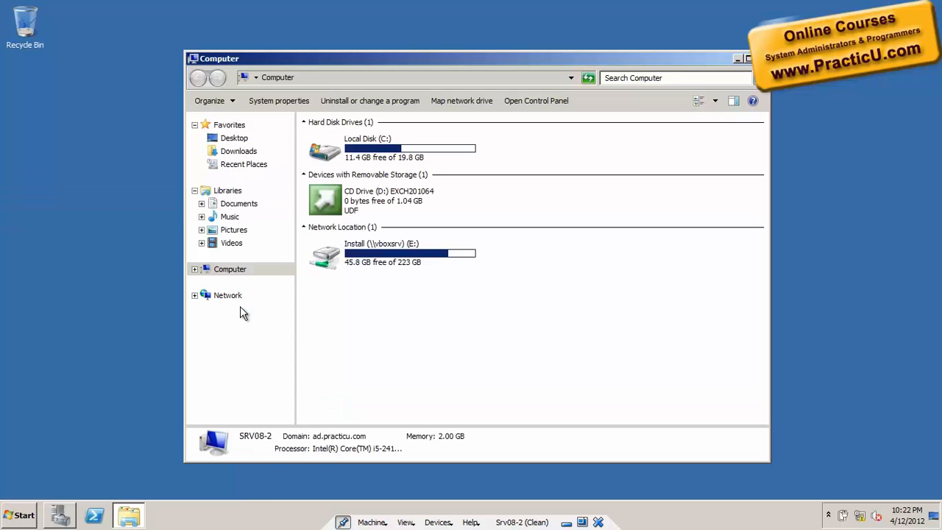
{"action": "double_click", "coordinate": [374, 201]}
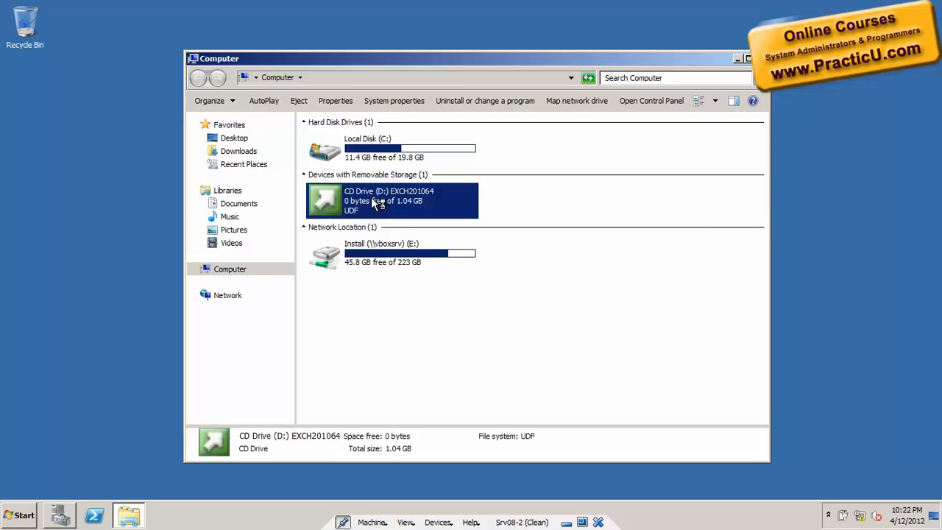
{"action": "left_click", "coordinate": [738, 58]}
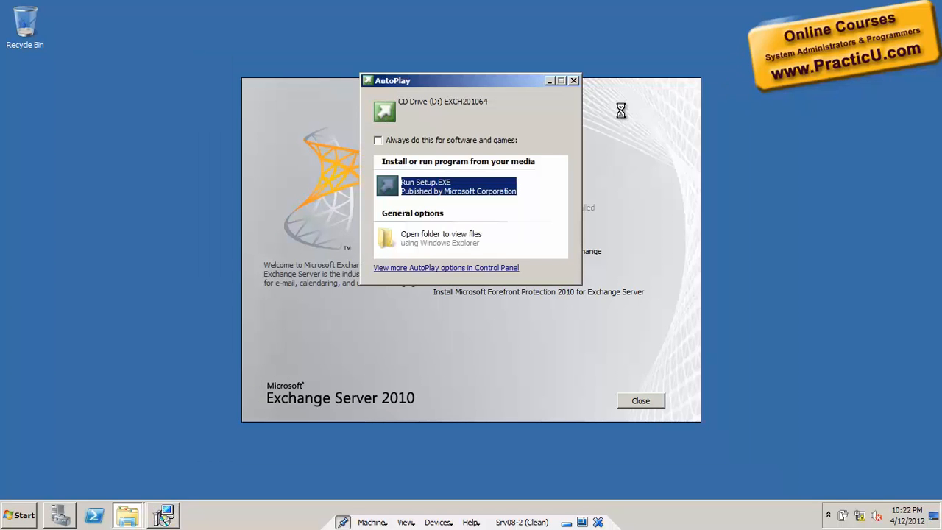
{"action": "left_click", "coordinate": [575, 81]}
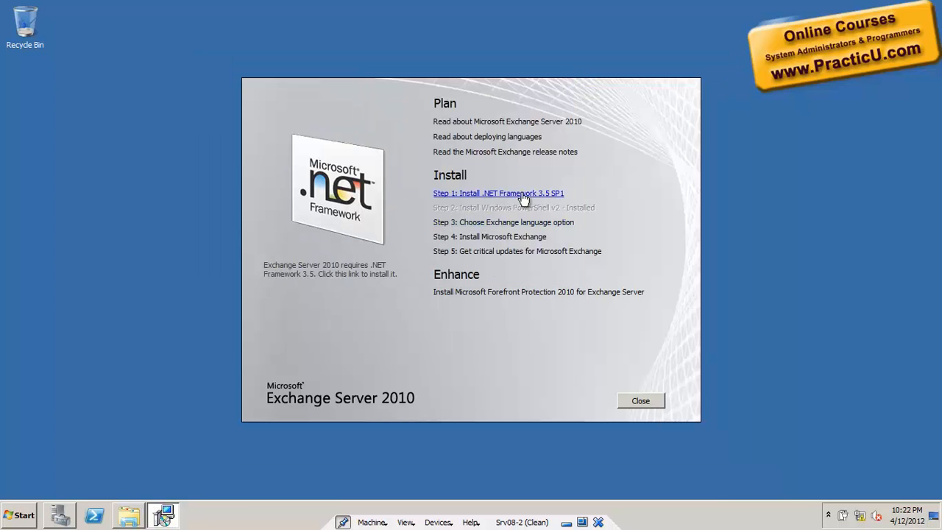
{"action": "left_click", "coordinate": [632, 400]}
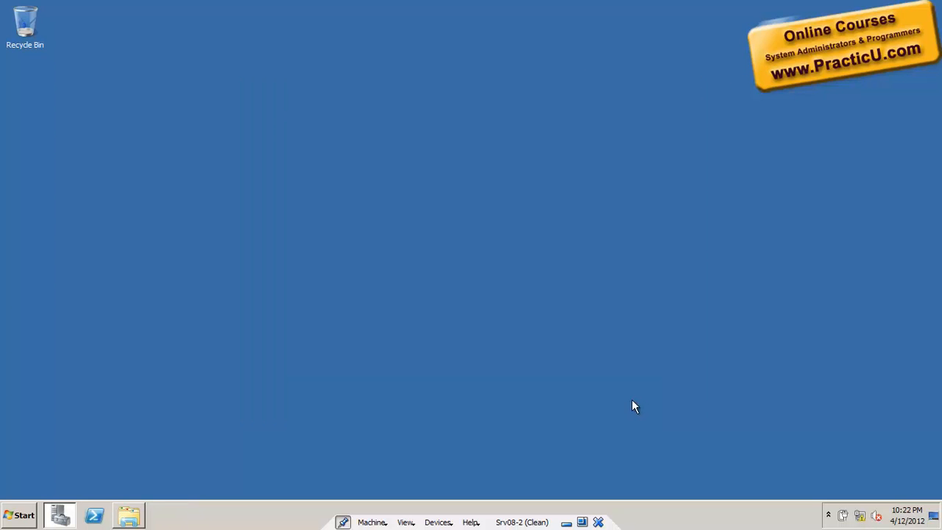
{"action": "left_click", "coordinate": [71, 518]}
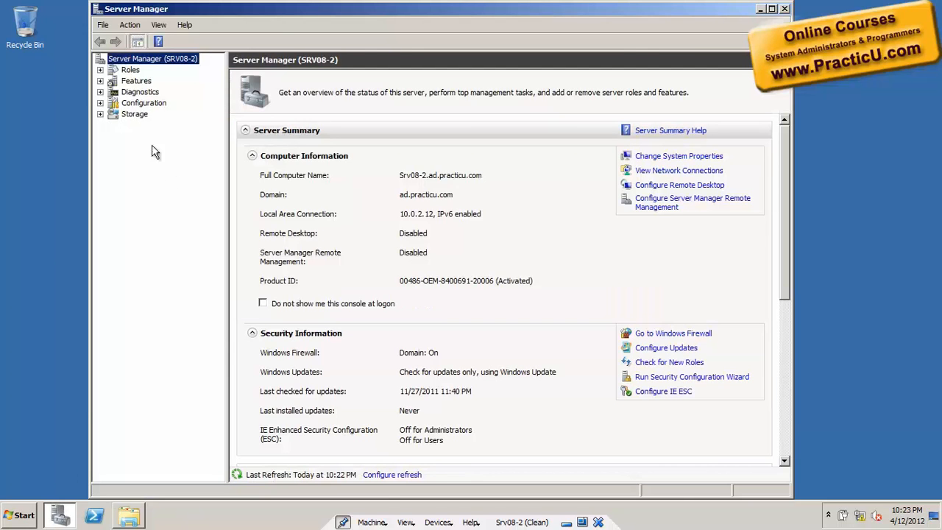
- Install the .NET Framework 3.5.1 feature with its required Web Server (IIS) role services
{"action": "right_click", "coordinate": [134, 80]}
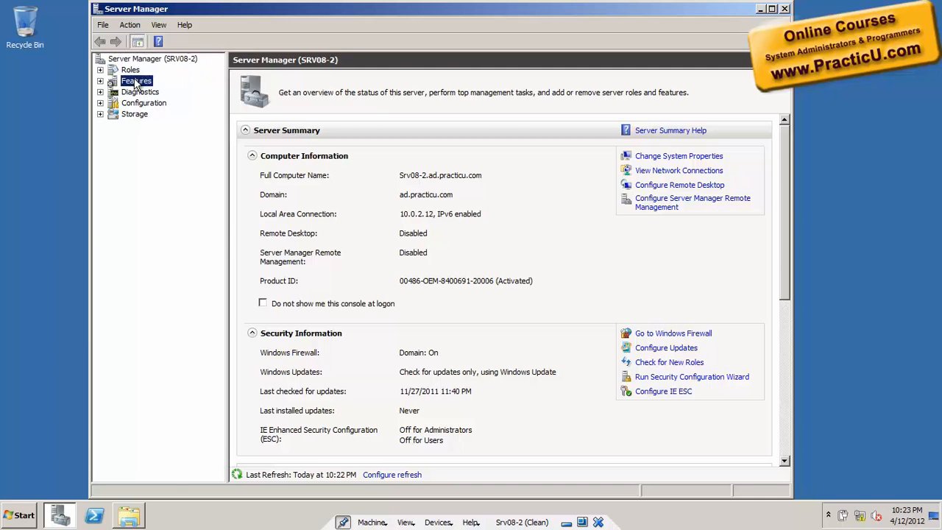
{"action": "left_click", "coordinate": [149, 86]}
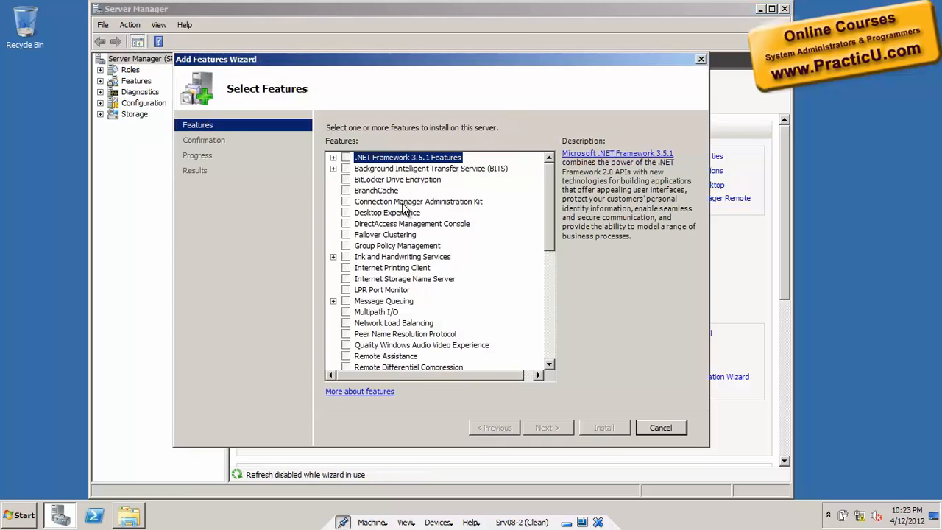
{"action": "left_click", "coordinate": [344, 155]}
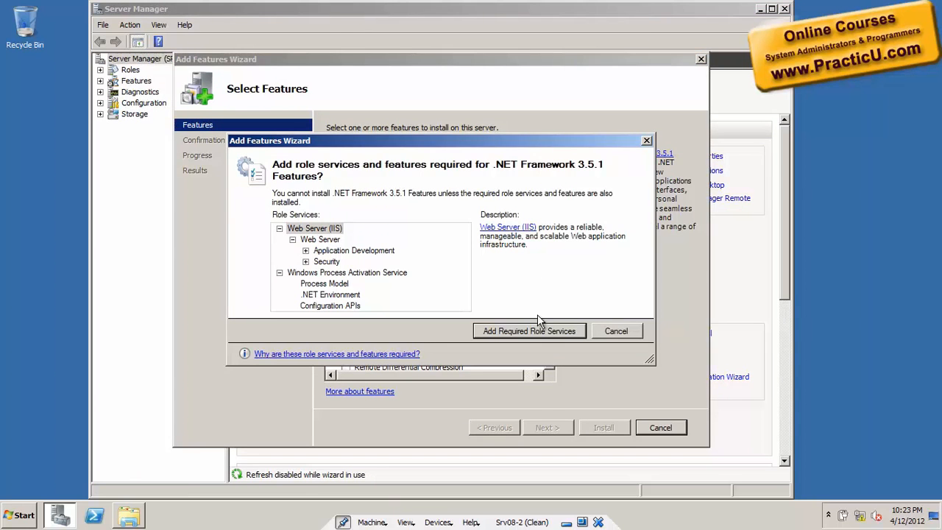
{"action": "left_click", "coordinate": [529, 331]}
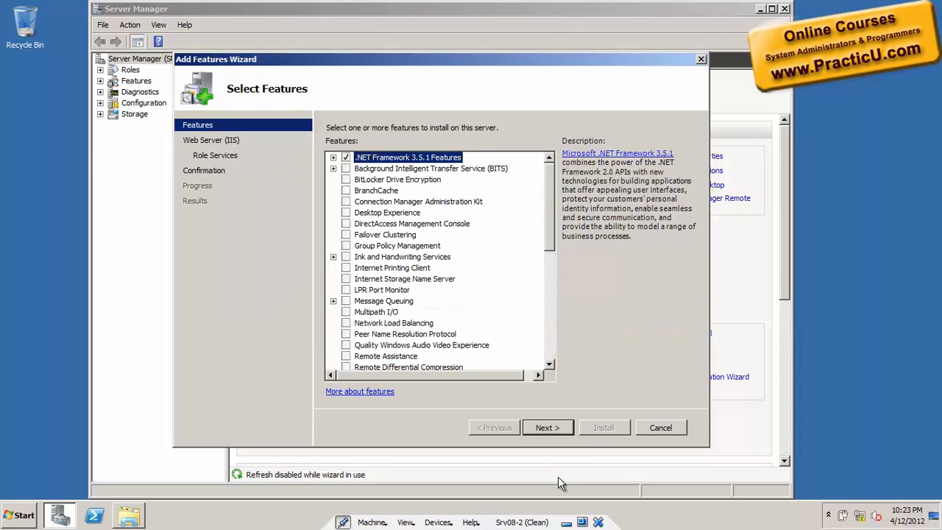
{"action": "left_click", "coordinate": [544, 428]}
{"action": "left_click", "coordinate": [545, 427]}
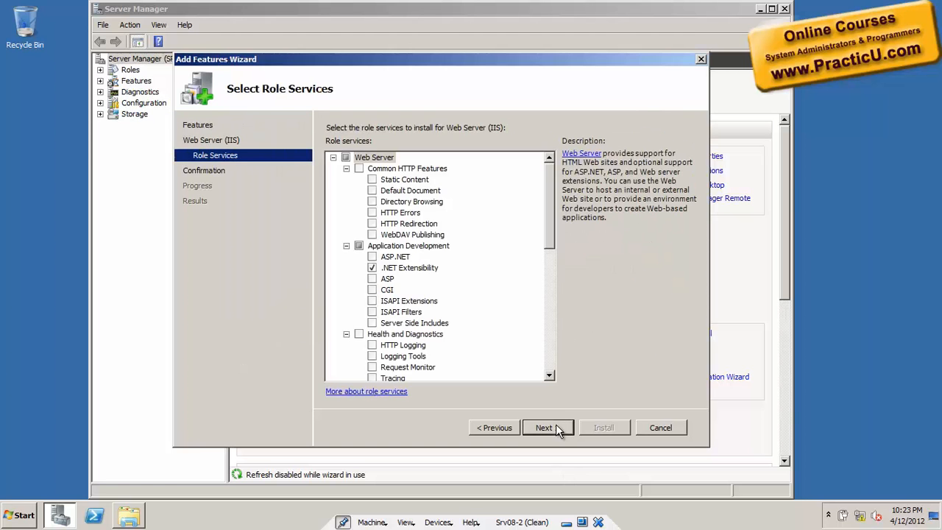
{"action": "left_click", "coordinate": [555, 426]}
{"action": "left_click", "coordinate": [598, 427]}
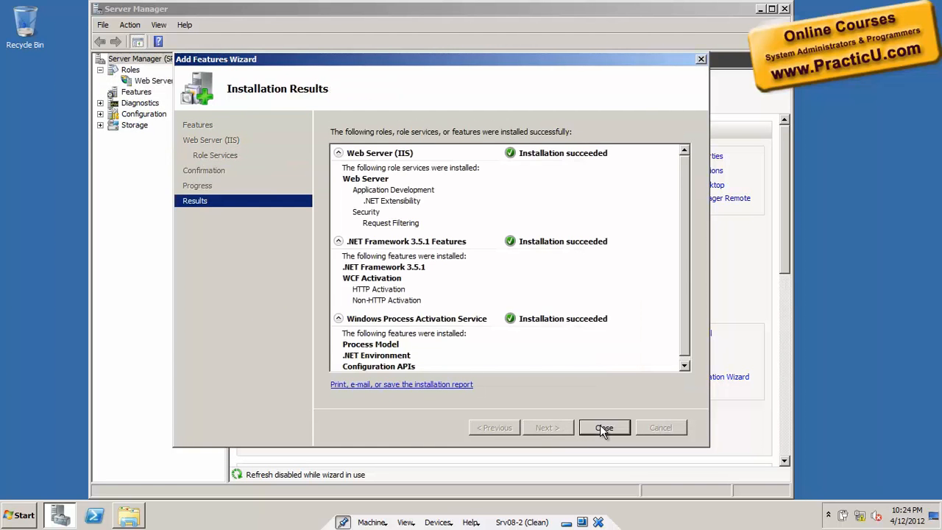
{"action": "left_click", "coordinate": [602, 429]}
{"action": "key", "text": "super"}
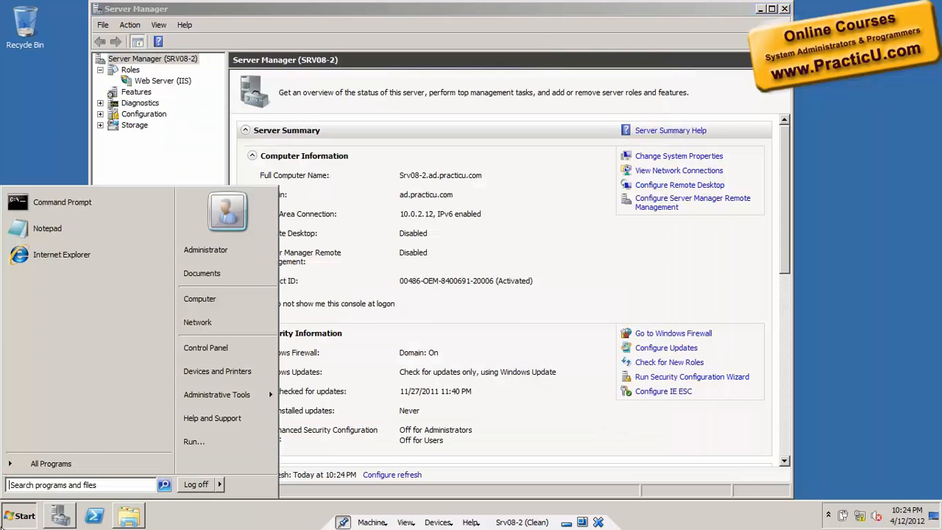
- Relaunch Exchange setup from the CD, install only the DVD languages, and begin installing Exchange
{"action": "left_click", "coordinate": [248, 308]}
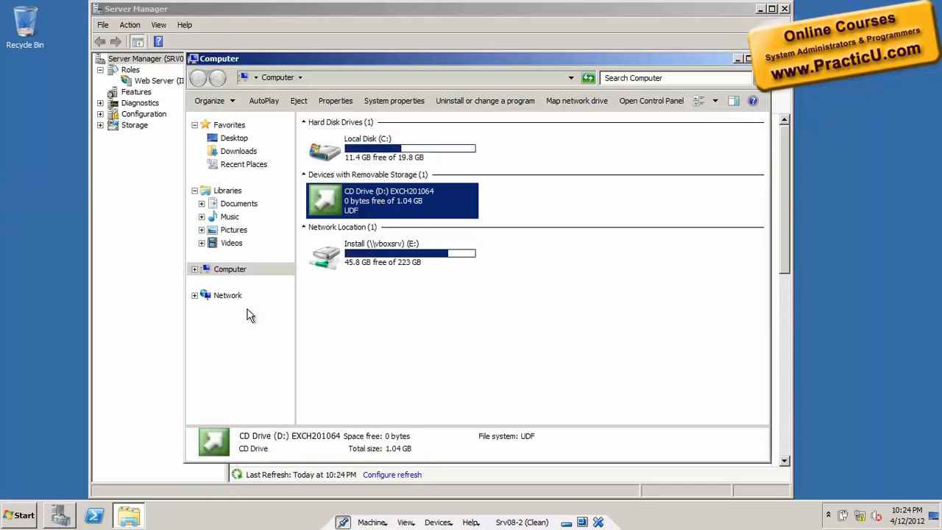
{"action": "double_click", "coordinate": [400, 199]}
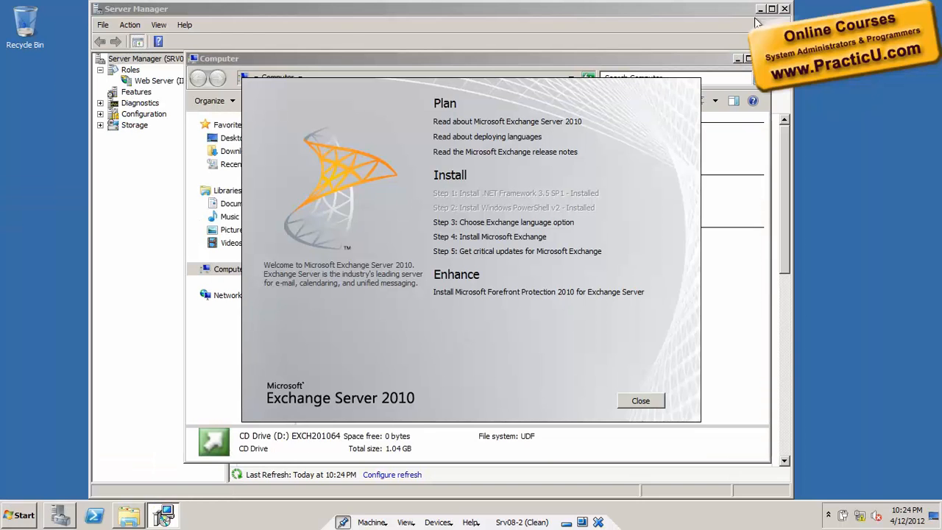
{"action": "left_click", "coordinate": [738, 59]}
{"action": "left_click", "coordinate": [760, 9]}
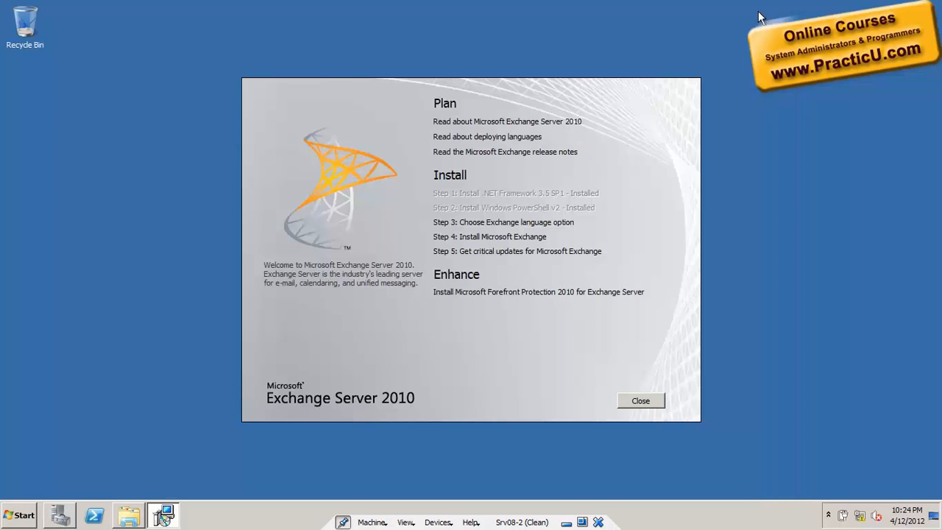
{"action": "left_click", "coordinate": [491, 221]}
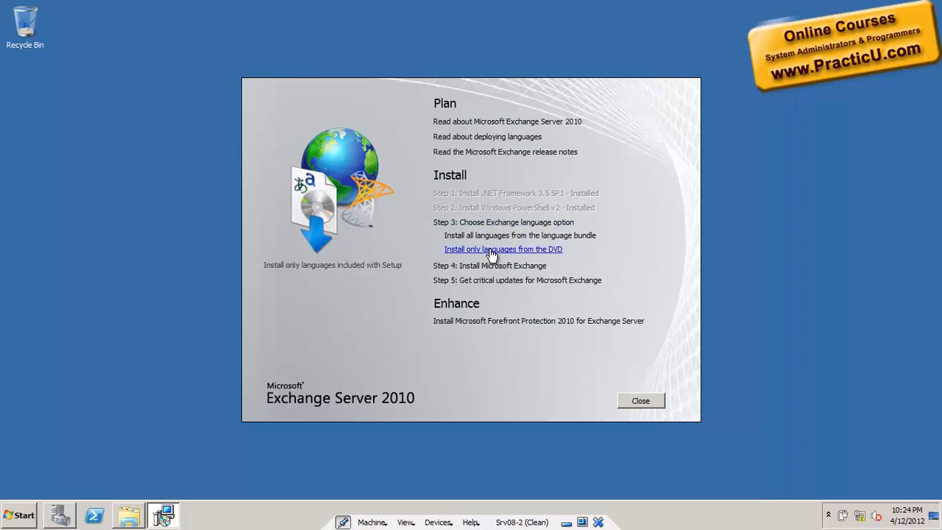
{"action": "left_click", "coordinate": [491, 252]}
{"action": "left_click", "coordinate": [446, 236]}
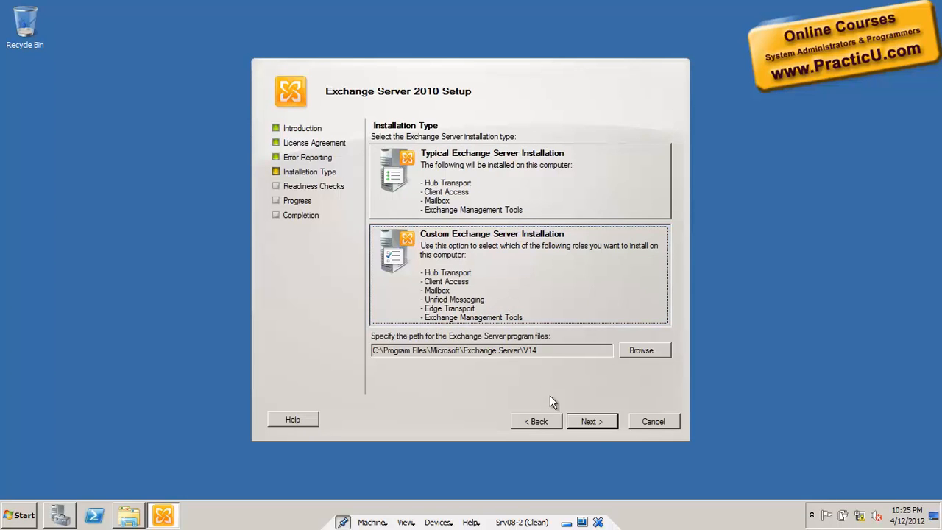
- Choose Custom Installation with the Mailbox, Client Access and Hub Transport roles
{"action": "left_click", "coordinate": [589, 420]}
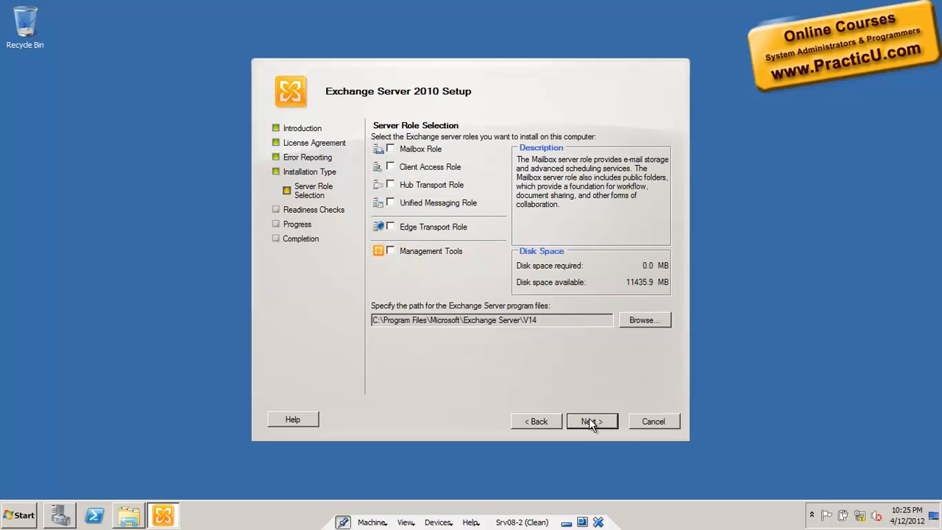
{"action": "left_click", "coordinate": [390, 150]}
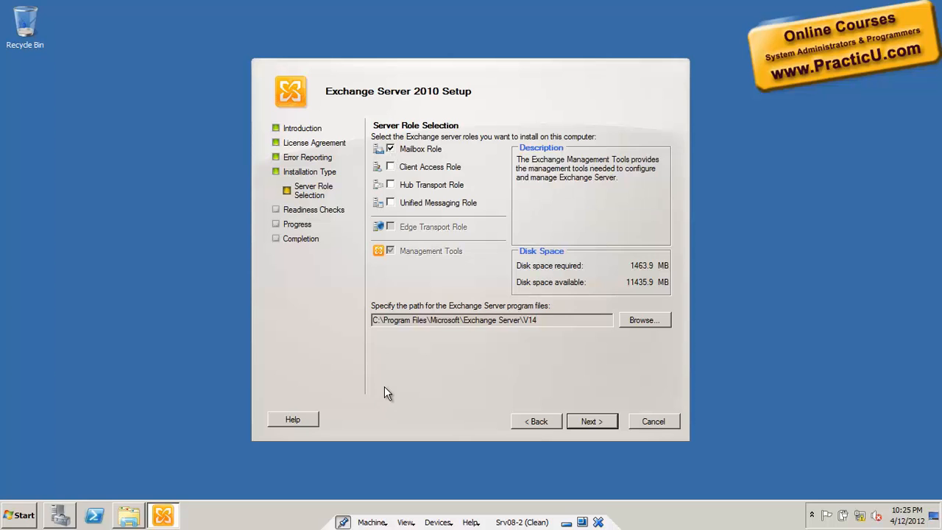
{"action": "left_click", "coordinate": [391, 167]}
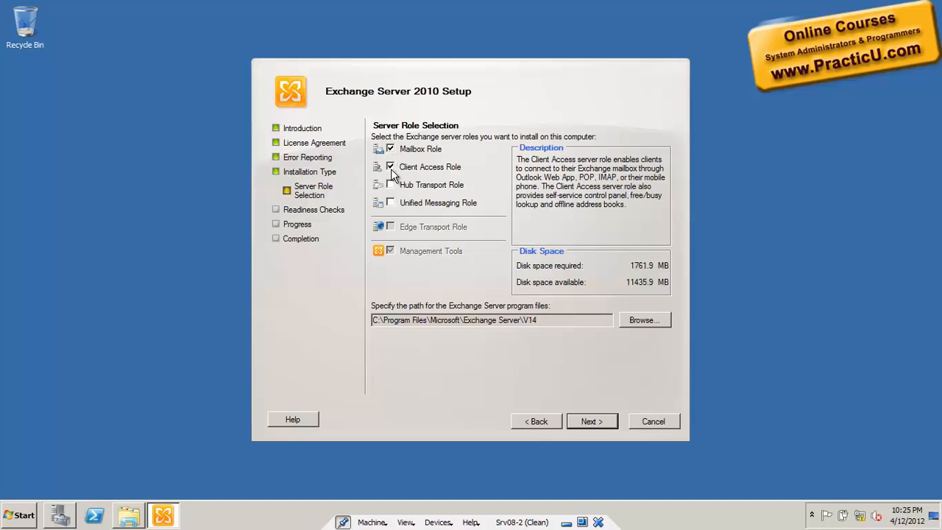
{"action": "left_click", "coordinate": [390, 185]}
{"action": "mouse_move", "coordinate": [421, 188]}
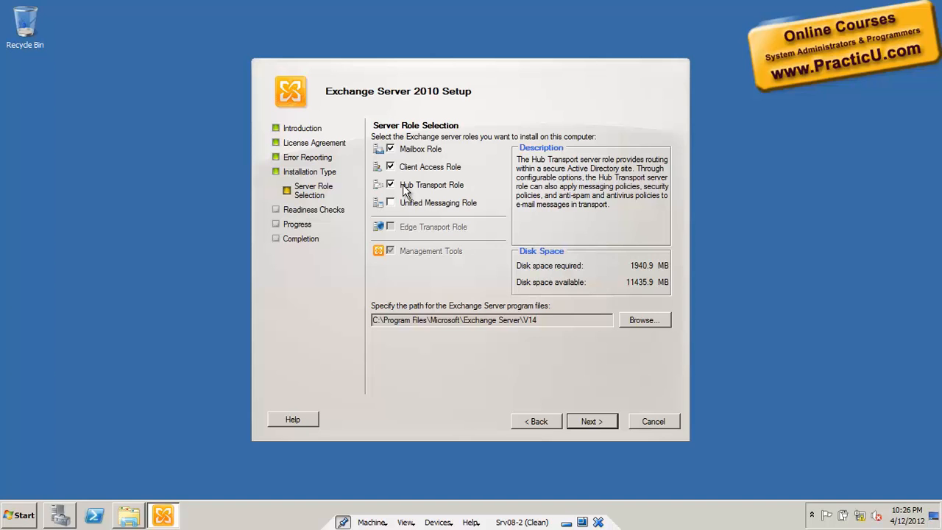
{"action": "left_click", "coordinate": [593, 424]}
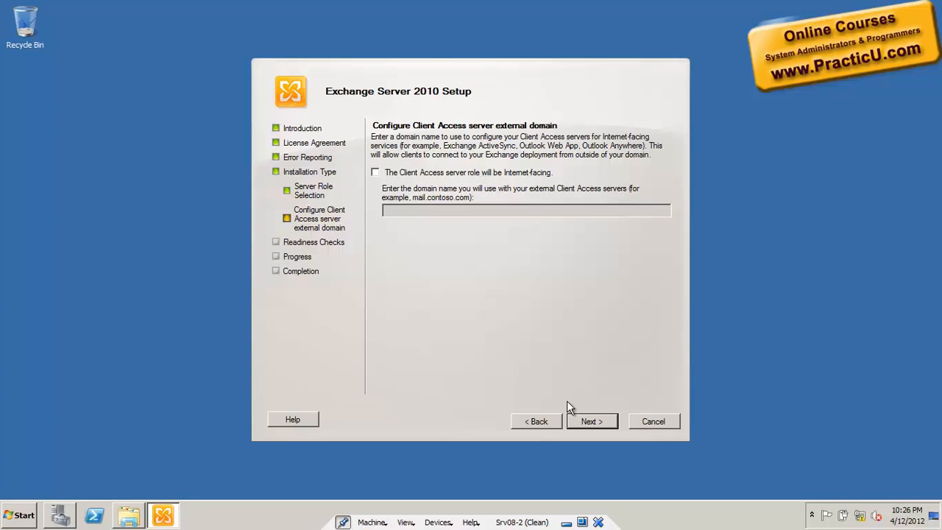
- Leave Client Access not Internet-facing and let the readiness checks run
{"action": "left_click", "coordinate": [587, 421]}
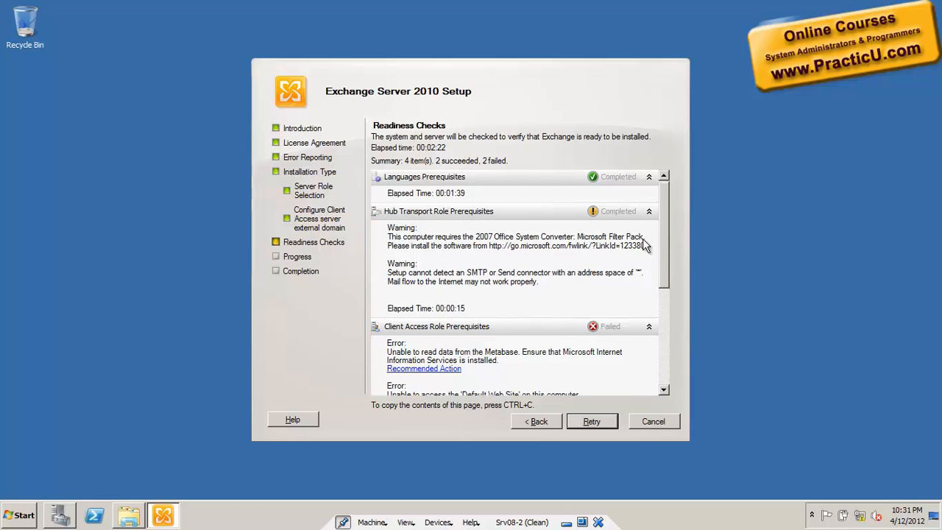
{"action": "left_click_drag", "start_coordinate": [658, 244], "coordinate": [660, 301]}
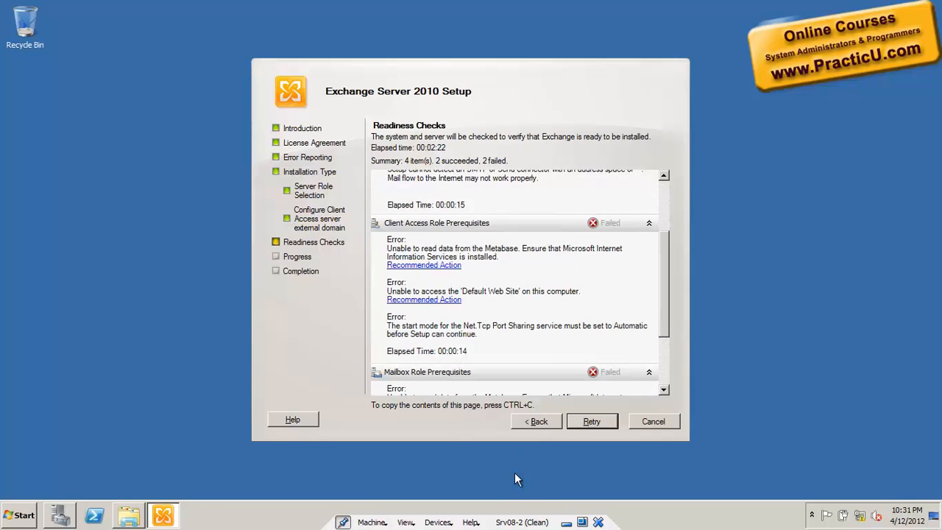
{"action": "left_click", "coordinate": [666, 372]}
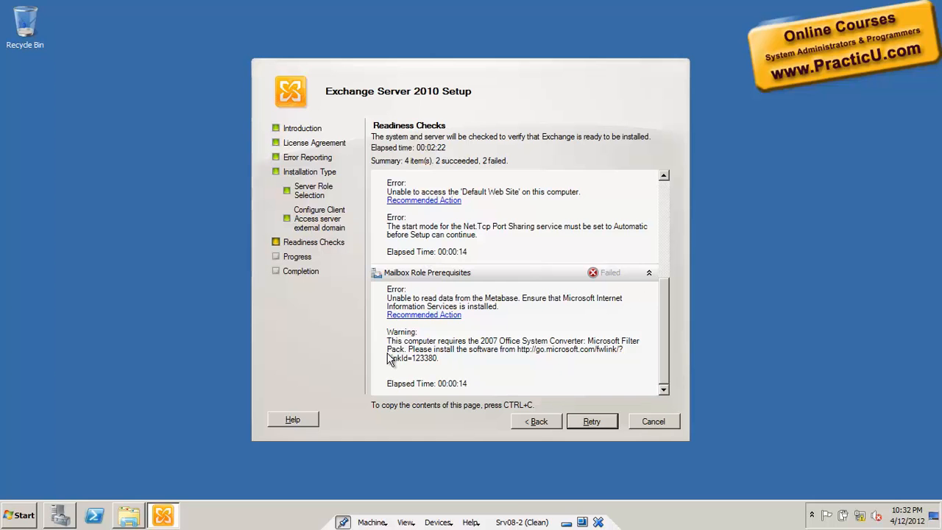
{"action": "key", "text": "super+r"}
{"action": "type", "text": "www.google.c"}
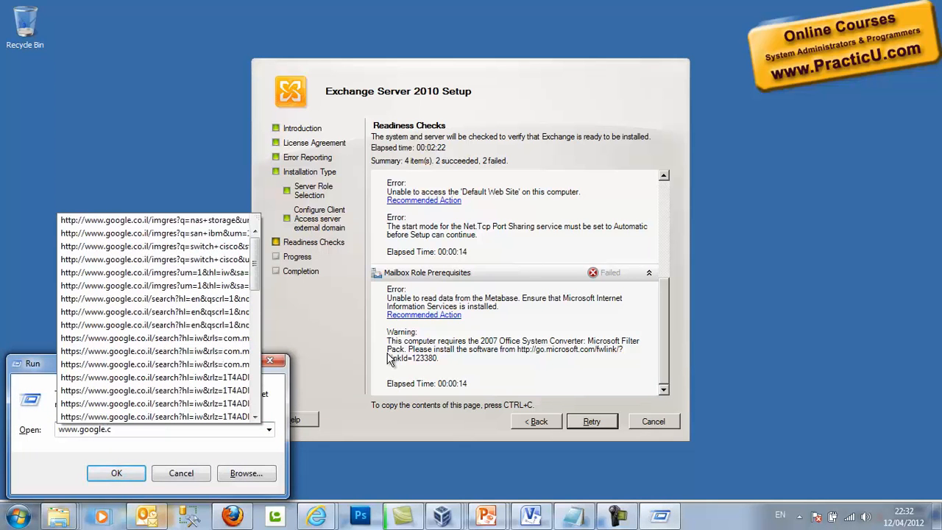
{"action": "type", "text": "om"}
- Search Google for 'exchange 2010 prerequisites' and open the first two TechNet results in new tabs
{"action": "key", "text": "Return"}
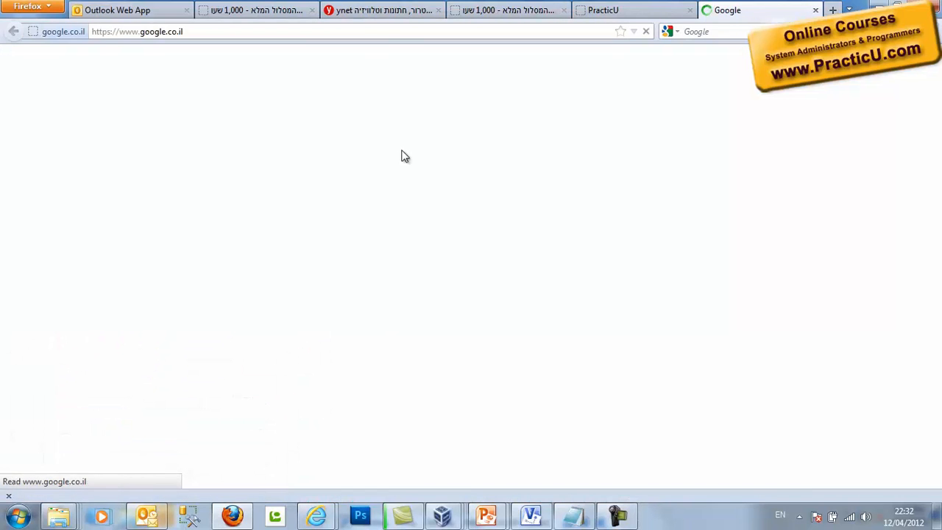
{"action": "type", "text": "exch"}
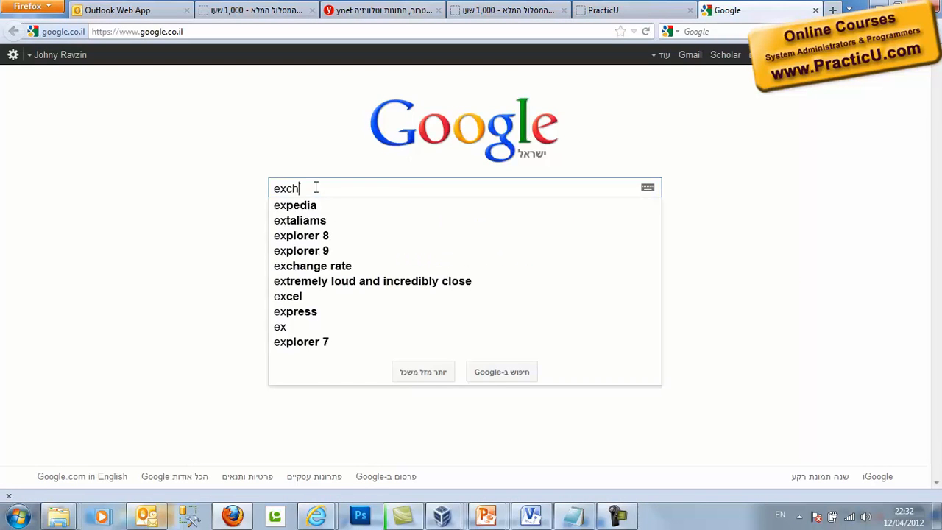
{"action": "type", "text": "ange 2010 p"}
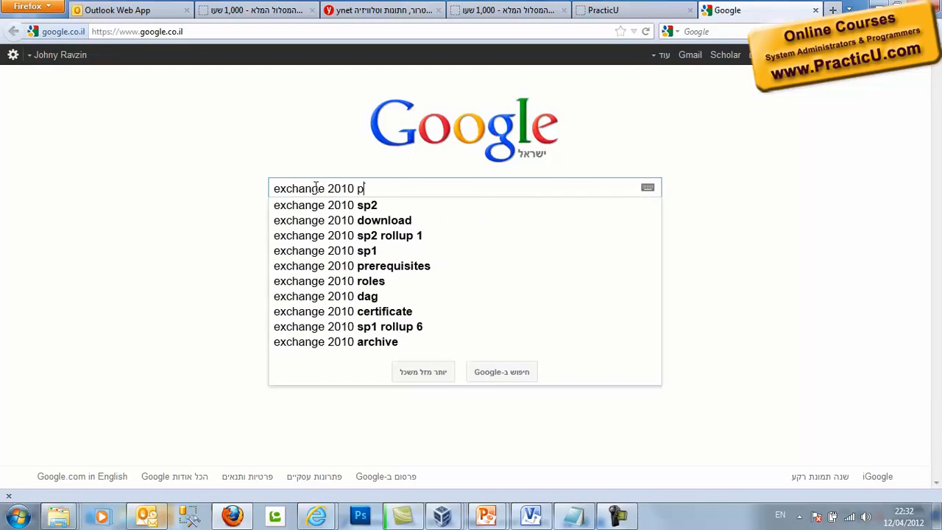
{"action": "type", "text": "rerequi"}
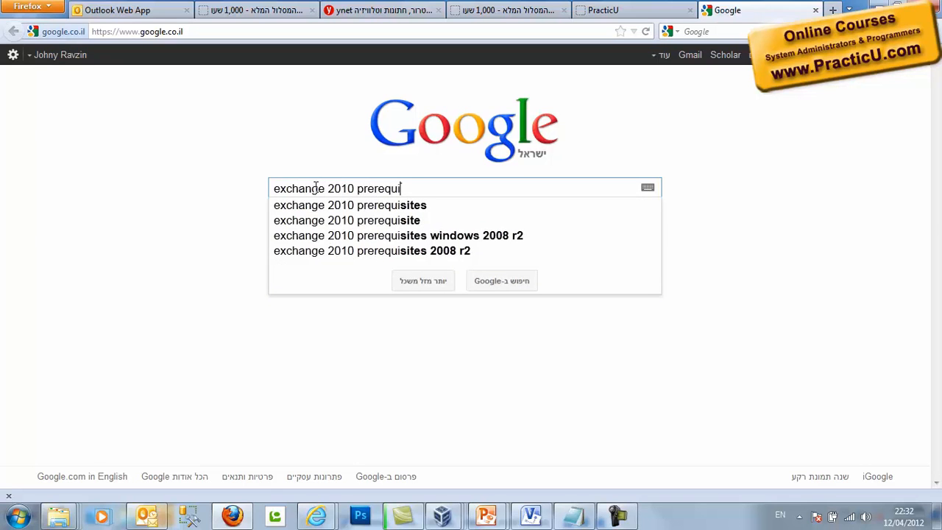
{"action": "key", "text": "Down"}
{"action": "key", "text": "Return"}
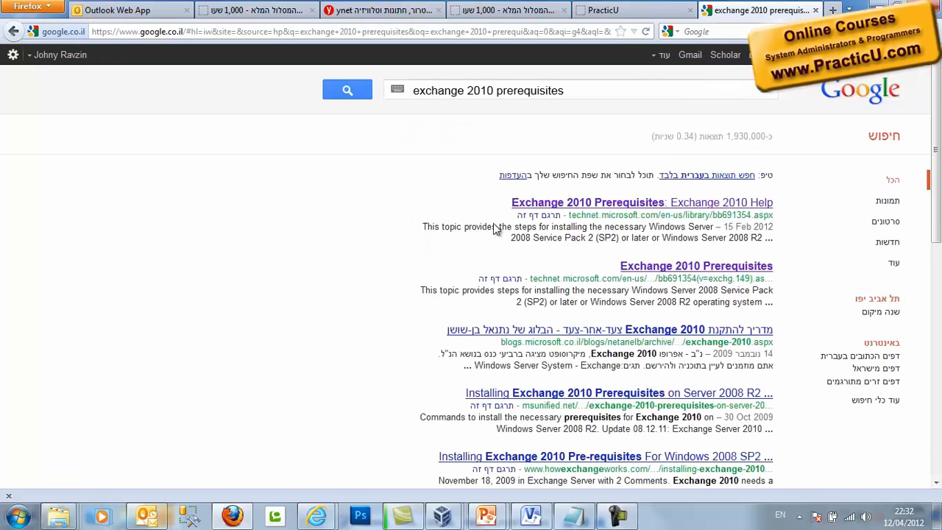
{"action": "middle_click", "coordinate": [594, 209]}
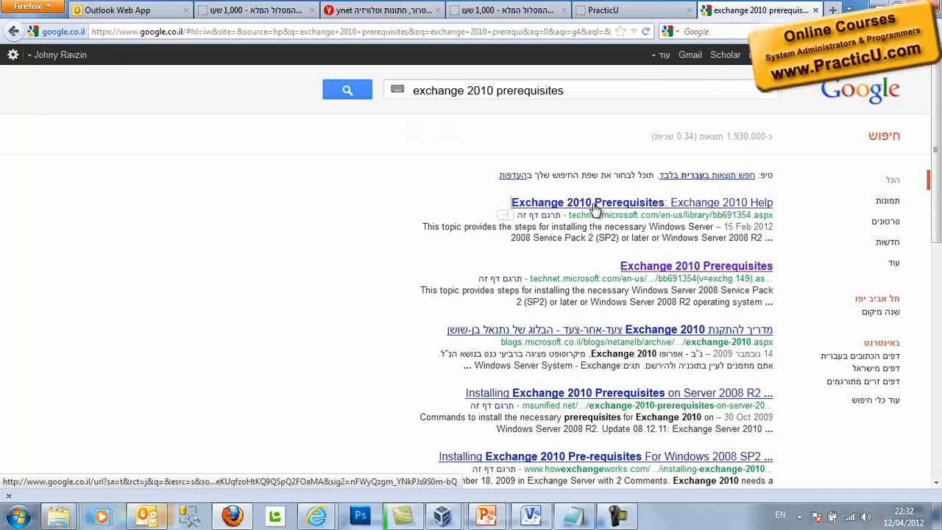
{"action": "middle_click", "coordinate": [645, 269]}
{"action": "left_click", "coordinate": [677, 12]}
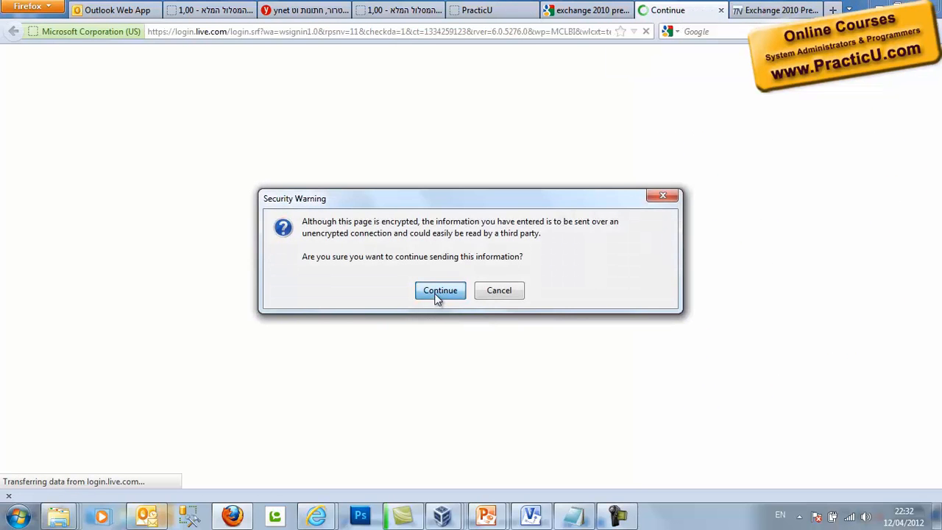
- Copy the Import-Module ServerManager command from TechNet's Windows Server 2008 R2 prerequisites and return to the VM
{"action": "left_click", "coordinate": [437, 291]}
{"action": "left_click", "coordinate": [767, 10]}
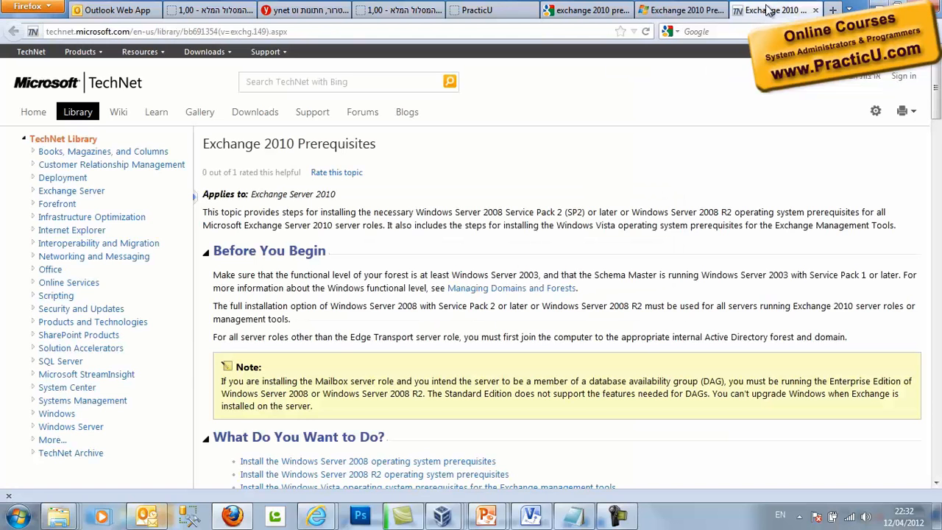
{"action": "left_click_drag", "start_coordinate": [935, 109], "coordinate": [920, 297]}
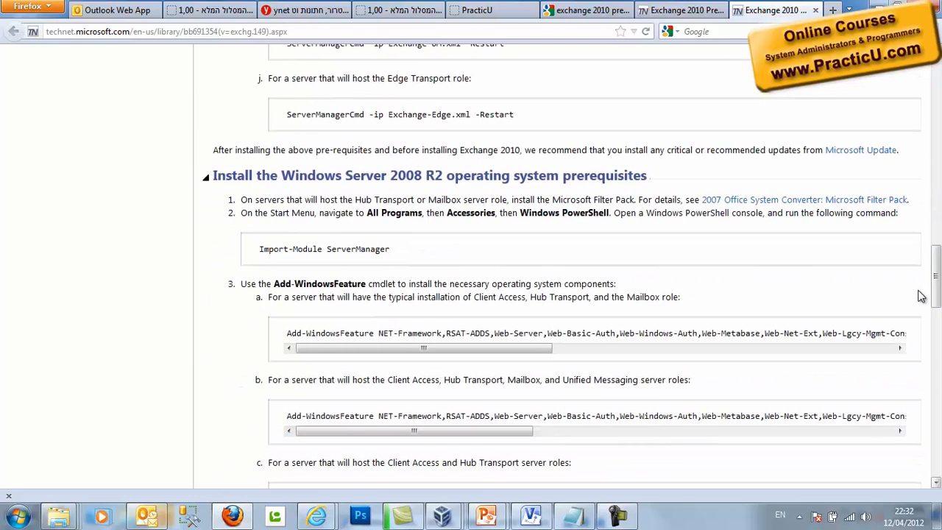
{"action": "left_click_drag", "start_coordinate": [393, 249], "coordinate": [262, 248]}
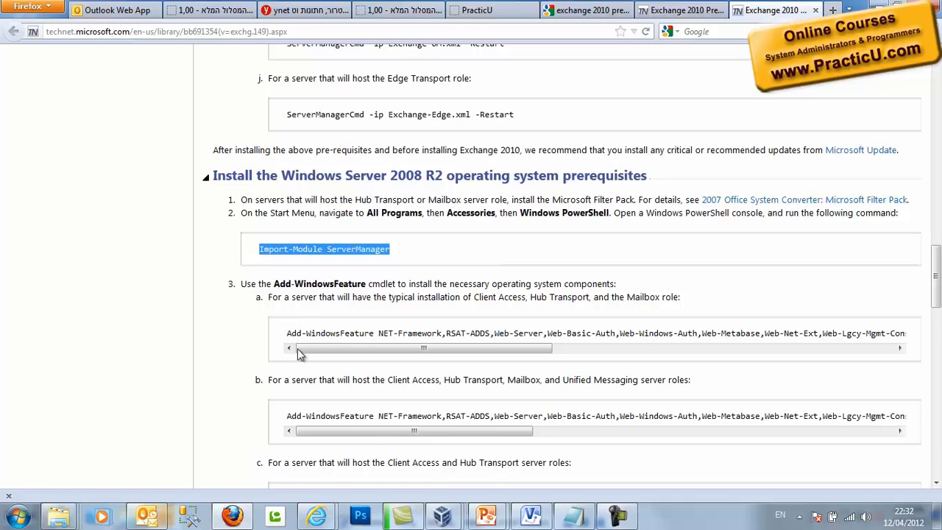
{"action": "left_click", "coordinate": [442, 517]}
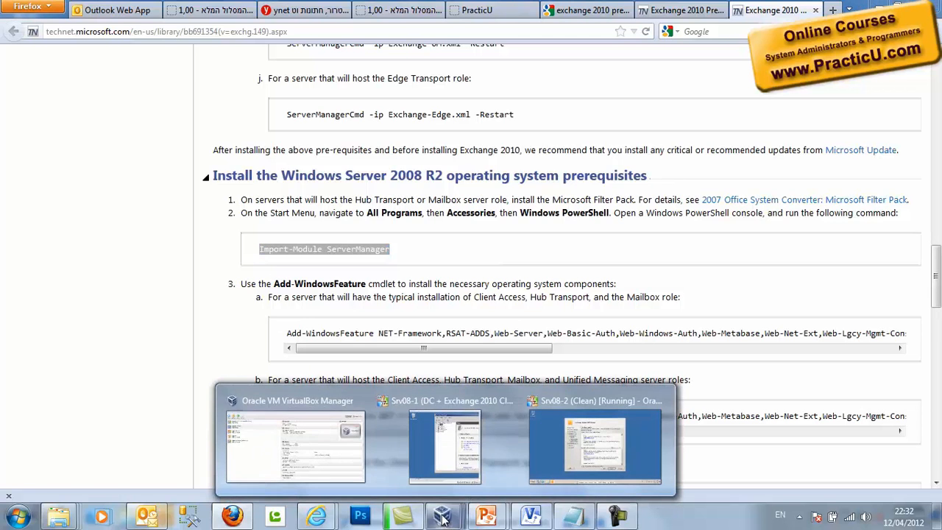
- On the Srv08-2 machine, run Import-Module ServerManager in a new PowerShell console
{"action": "left_click", "coordinate": [582, 440]}
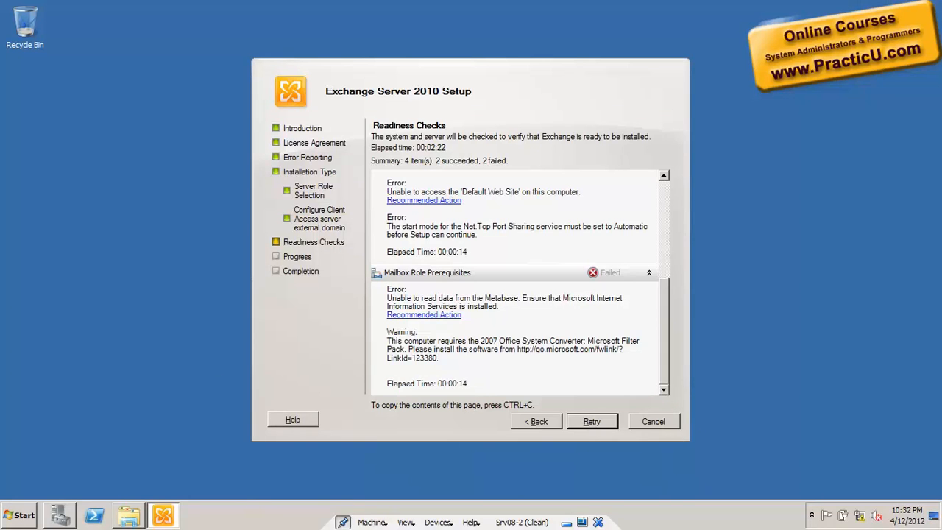
{"action": "left_click", "coordinate": [94, 515]}
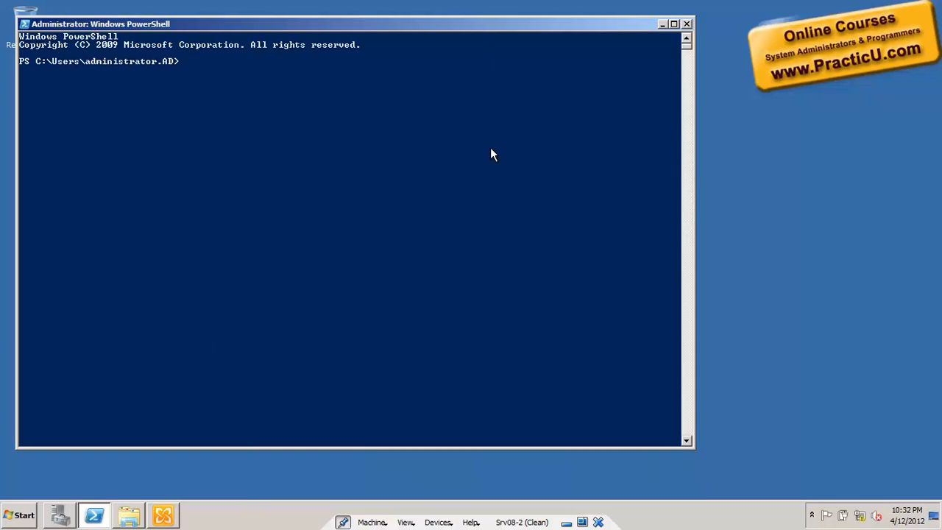
{"action": "right_click", "coordinate": [437, 153]}
{"action": "key", "text": "Return"}
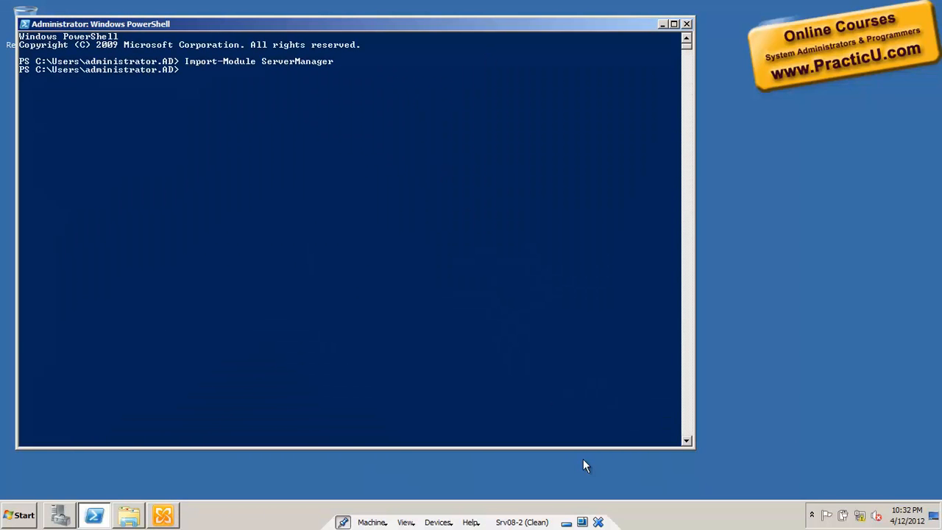
- Copy the Add-WindowsFeature command from the TechNet prerequisites page and paste it into PowerShell
{"action": "key", "text": "alt+Tab"}
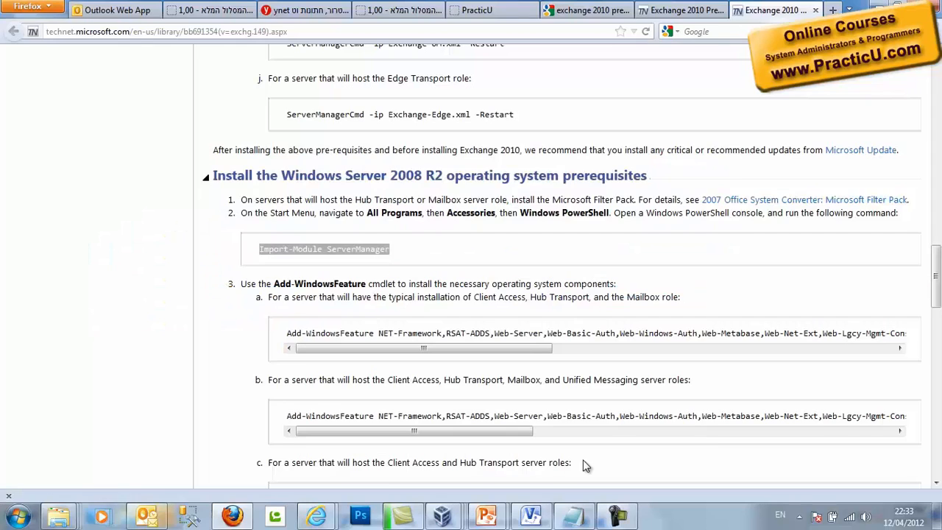
{"action": "left_click_drag", "start_coordinate": [287, 332], "coordinate": [939, 346]}
{"action": "right_click", "coordinate": [884, 331]}
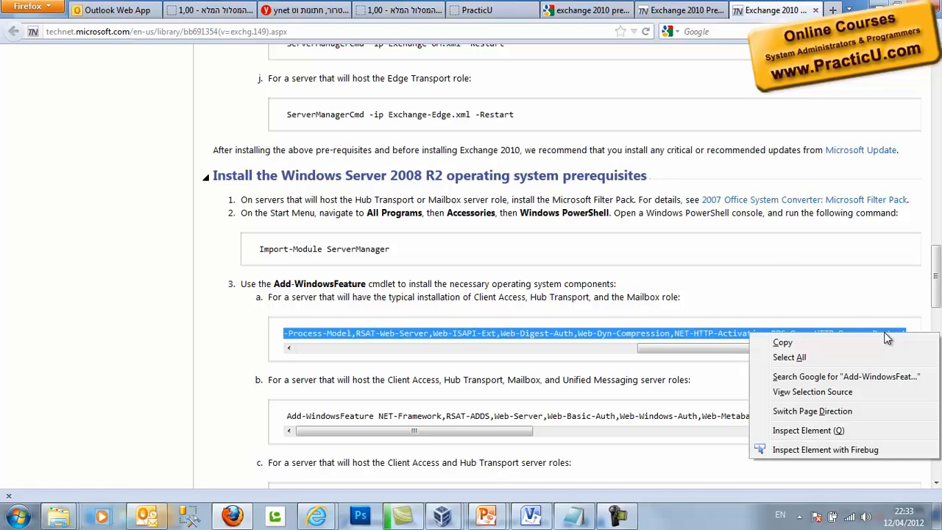
{"action": "left_click", "coordinate": [883, 340]}
{"action": "key", "text": "alt+Tab"}
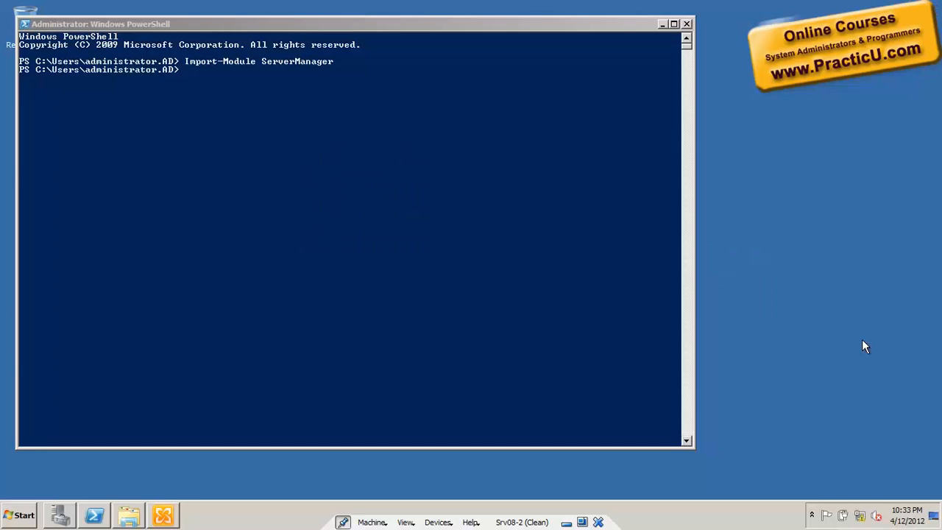
{"action": "left_click", "coordinate": [338, 228]}
{"action": "right_click", "coordinate": [354, 244]}
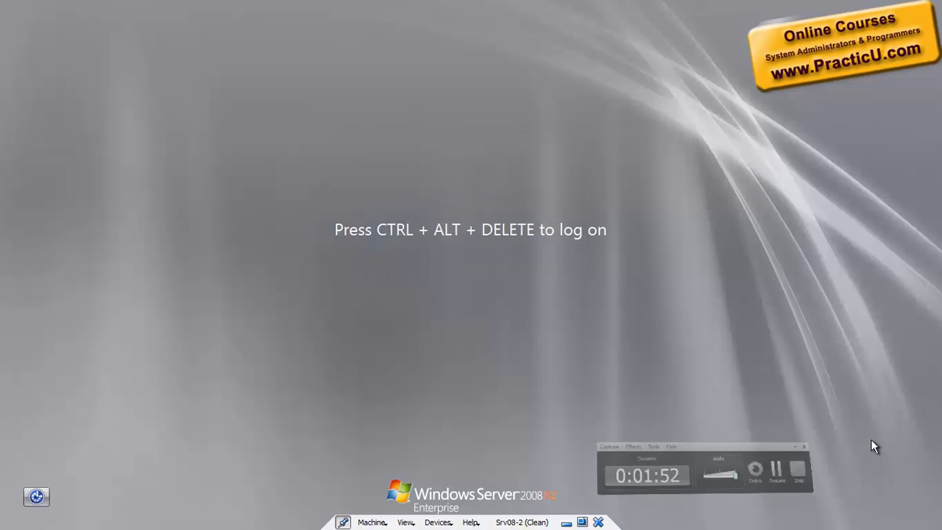
- Log on, then set the Net.Tcp Port Sharing Service startup type to Automatic and apply it
{"action": "key", "text": "ctrl+alt+Delete"}
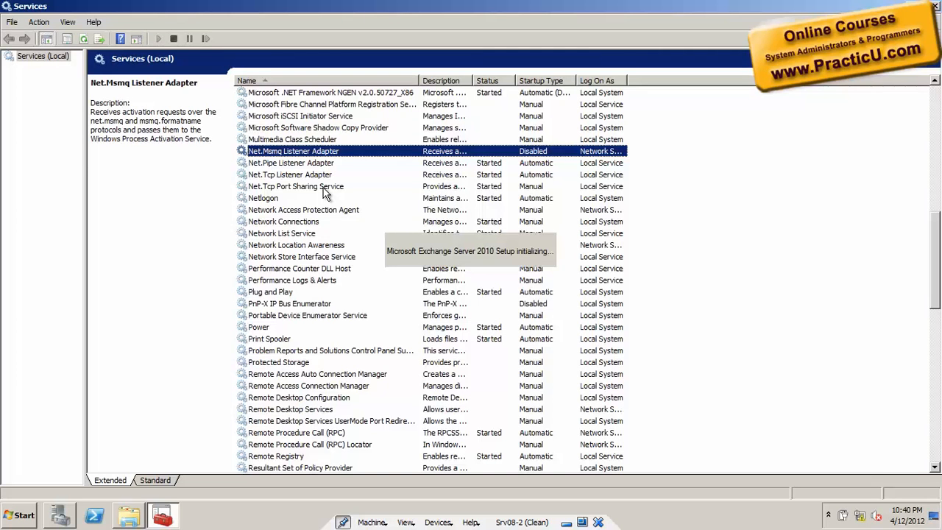
{"action": "double_click", "coordinate": [324, 193]}
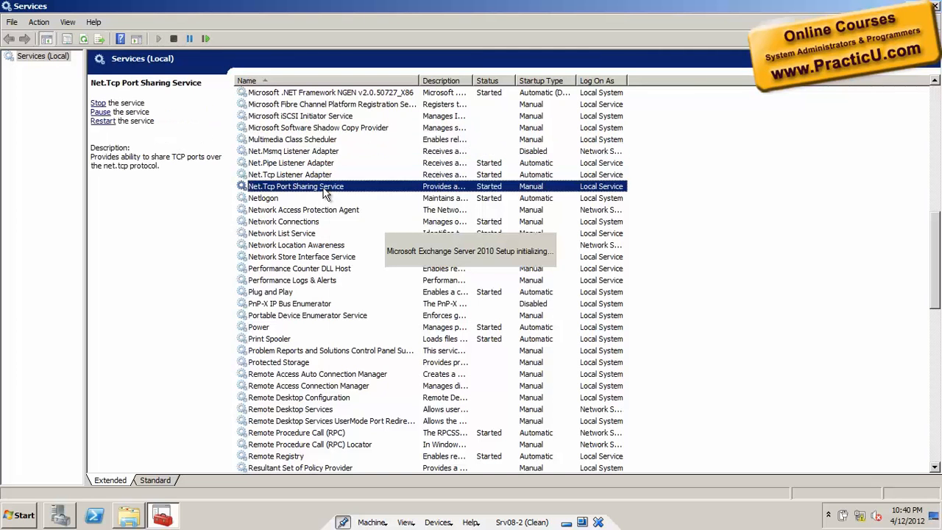
{"action": "left_click", "coordinate": [513, 246]}
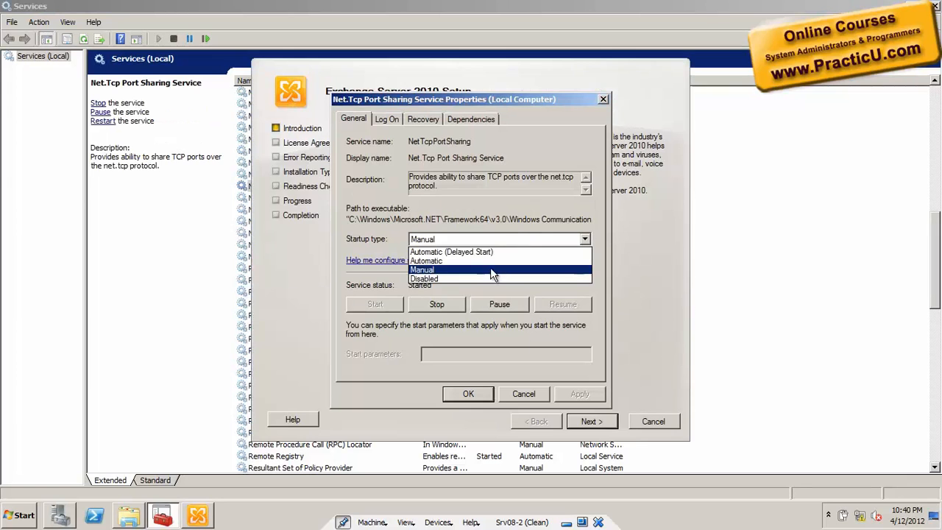
{"action": "left_click", "coordinate": [492, 259]}
{"action": "left_click", "coordinate": [573, 392]}
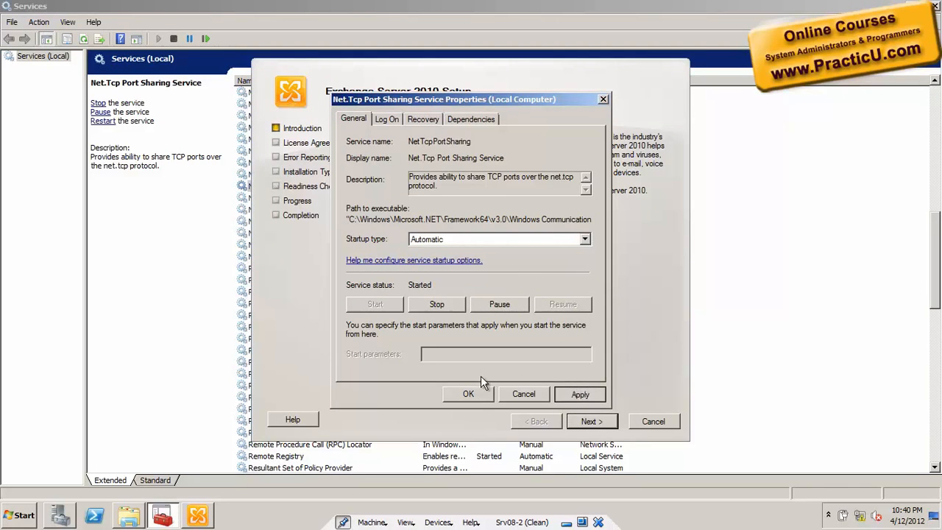
{"action": "left_click", "coordinate": [469, 392]}
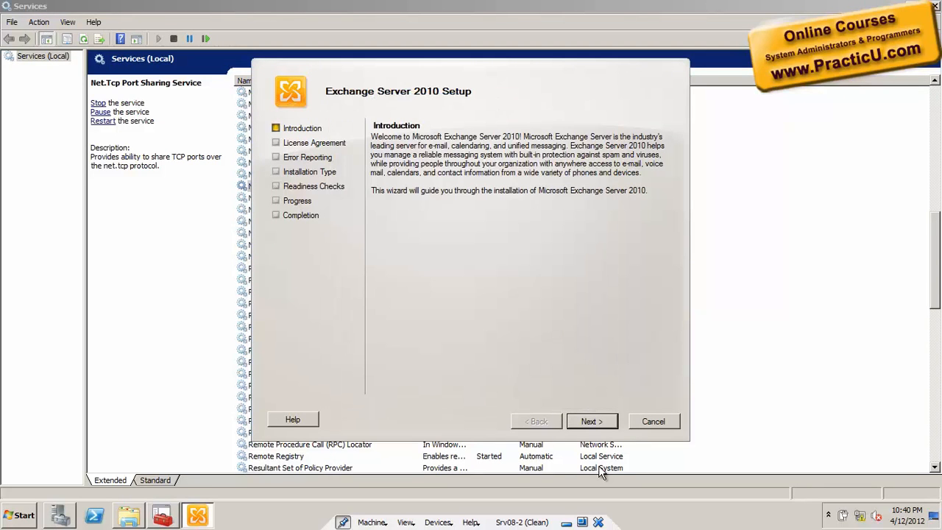
- Accept the Exchange licence agreement and move past the error reporting page
{"action": "left_click", "coordinate": [602, 426]}
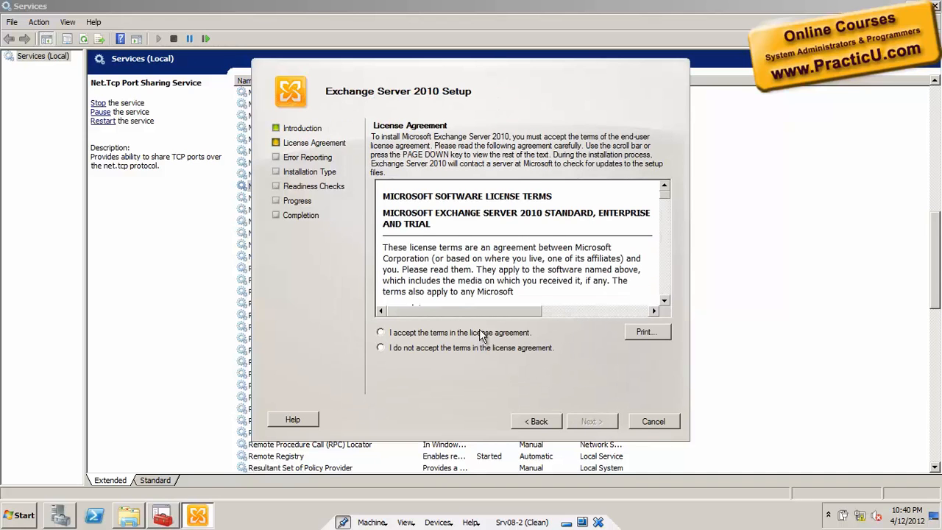
{"action": "left_click", "coordinate": [480, 332]}
{"action": "left_click", "coordinate": [593, 421]}
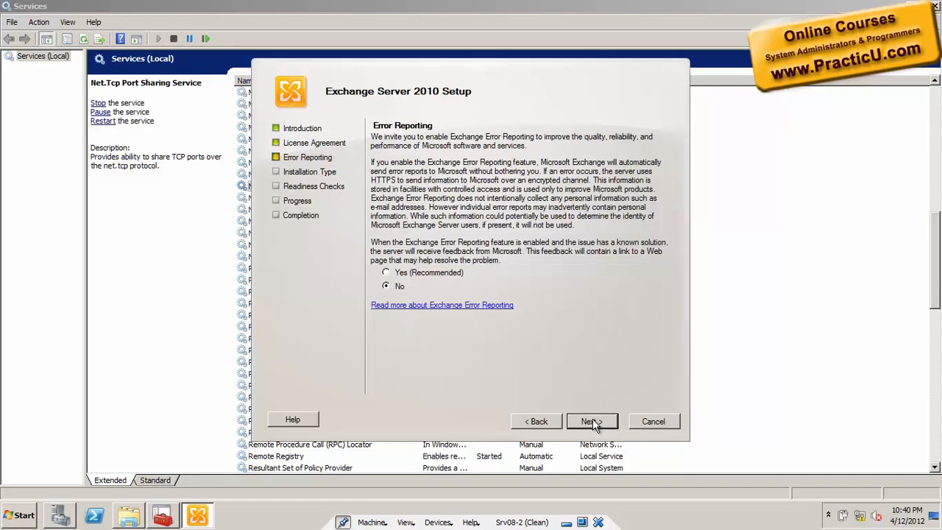
{"action": "left_click", "coordinate": [592, 420]}
- Choose a custom install with Mailbox, Client Access and Hub Transport roles and proceed to readiness checks
{"action": "left_click", "coordinate": [561, 294]}
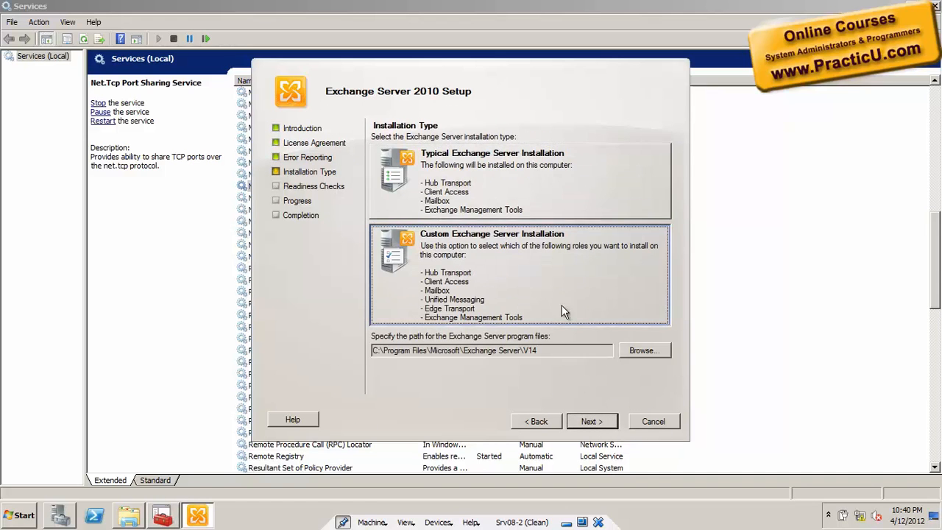
{"action": "left_click", "coordinate": [593, 421]}
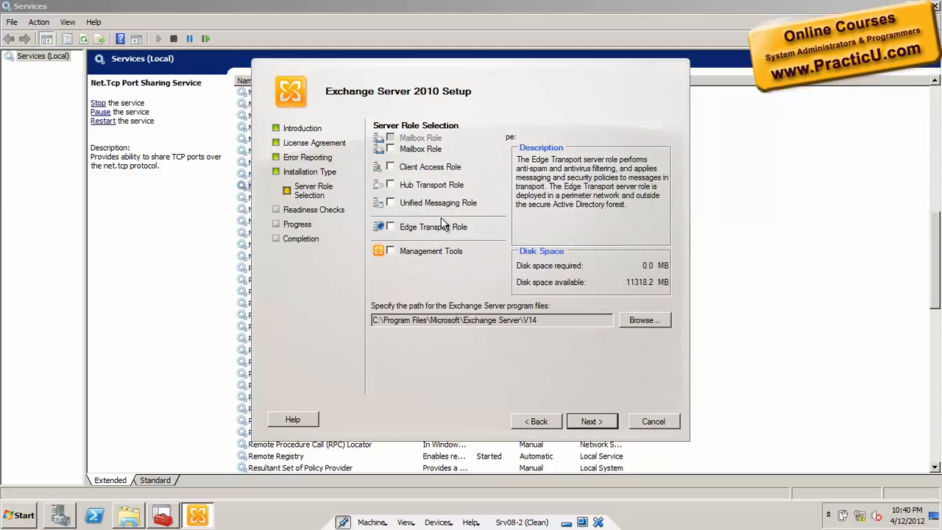
{"action": "left_click", "coordinate": [391, 150]}
{"action": "left_click", "coordinate": [390, 167]}
{"action": "left_click", "coordinate": [391, 184]}
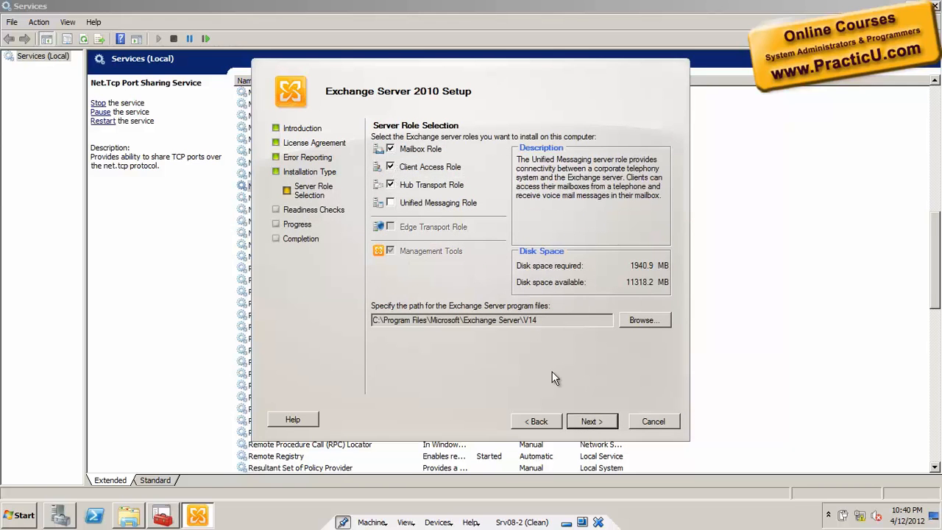
{"action": "left_click", "coordinate": [593, 421]}
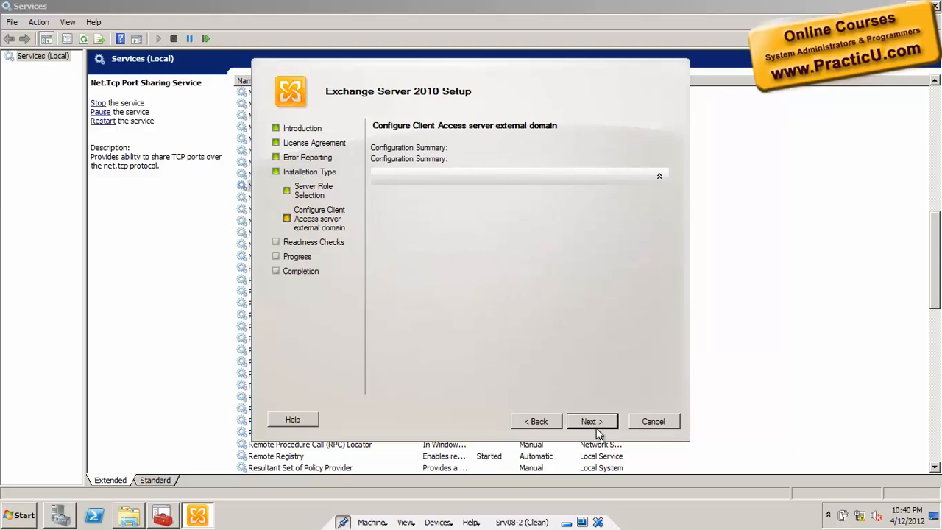
{"action": "left_click", "coordinate": [595, 422]}
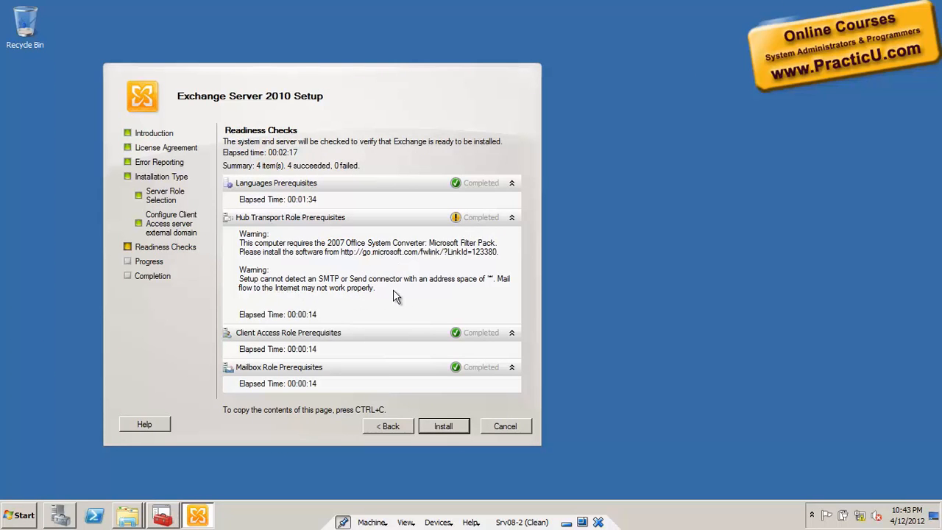
- Install the selected Exchange roles and finish the wizard once setup completes
{"action": "left_click", "coordinate": [445, 426]}
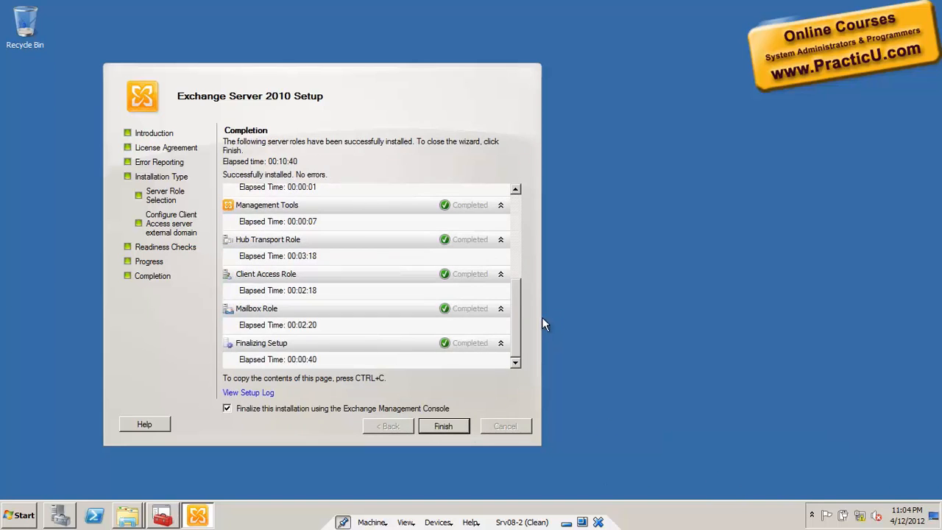
{"action": "mouse_move", "coordinate": [515, 330]}
{"action": "left_mouse_down"}
{"action": "mouse_move", "coordinate": [525, 217]}
{"action": "mouse_move", "coordinate": [521, 326]}
{"action": "left_mouse_up"}
{"action": "left_click", "coordinate": [444, 426]}
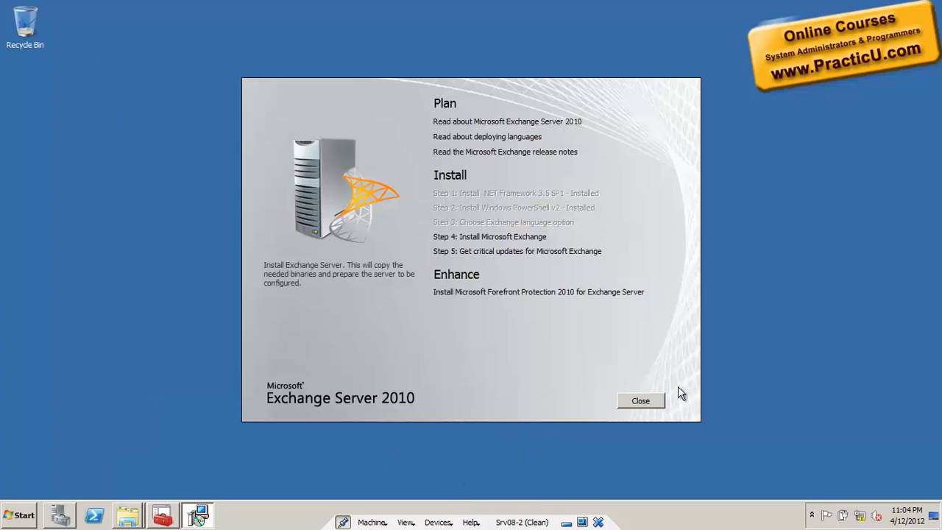
- Exit the launcher, open Exchange Management Console maximized, widen the tree and expand Microsoft Exchange On-Premises
{"action": "left_click", "coordinate": [646, 402]}
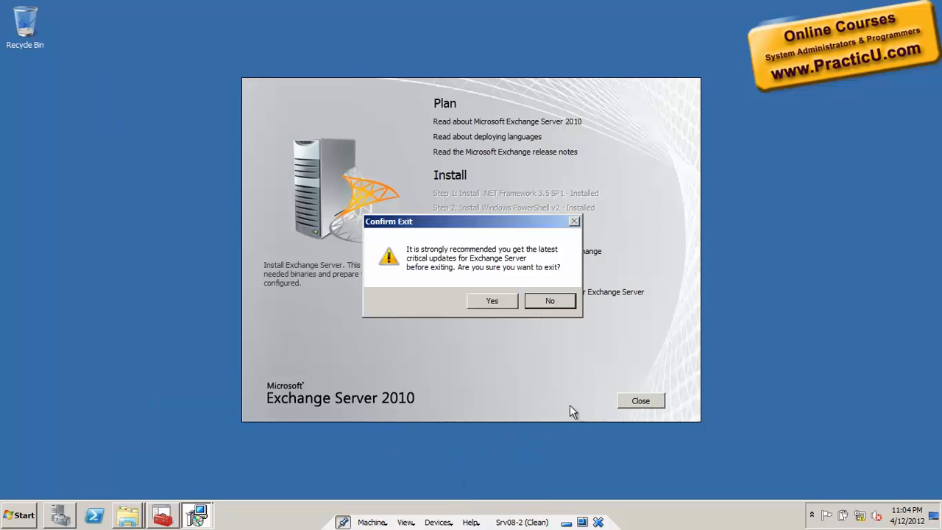
{"action": "left_click", "coordinate": [492, 301]}
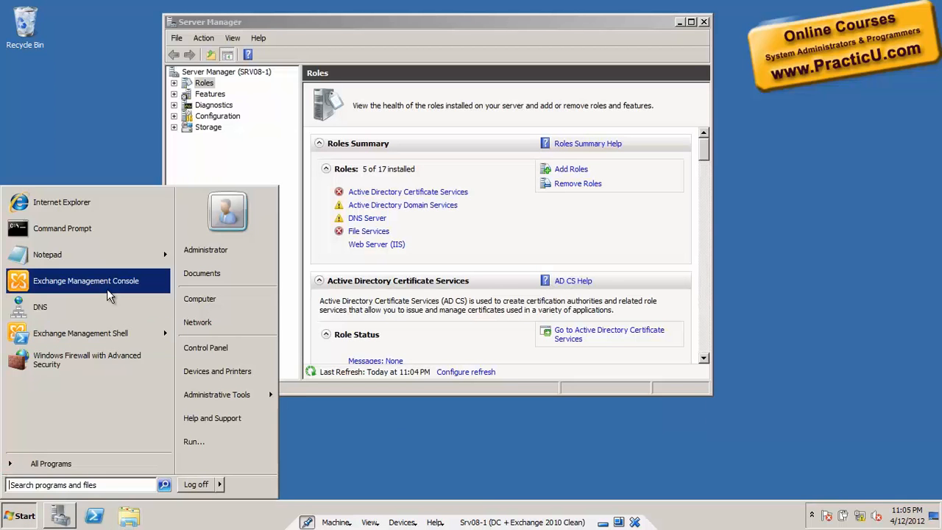
{"action": "left_click", "coordinate": [106, 289]}
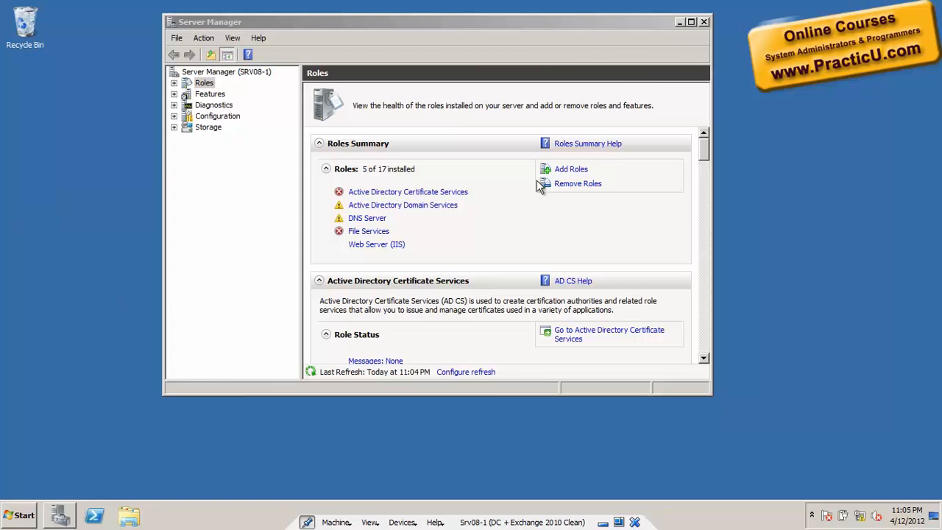
{"action": "left_click", "coordinate": [680, 22]}
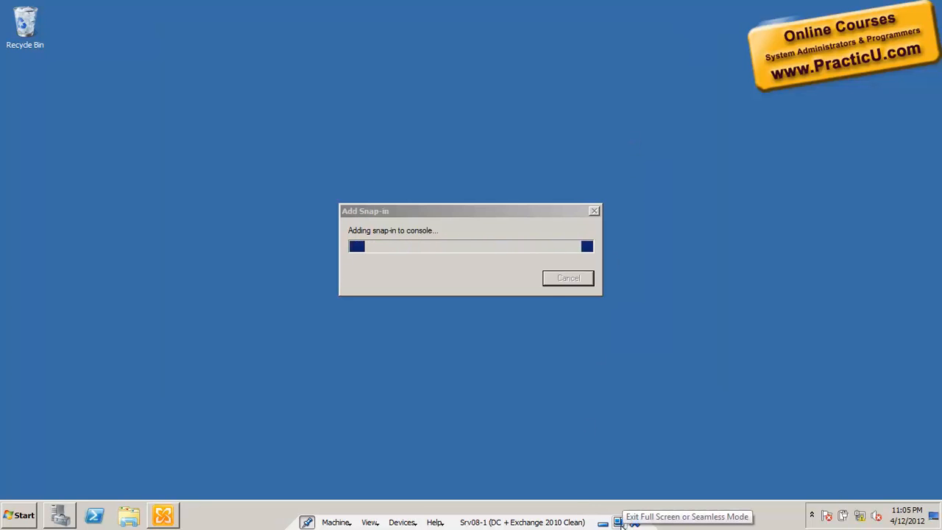
{"action": "left_click", "coordinate": [529, 214]}
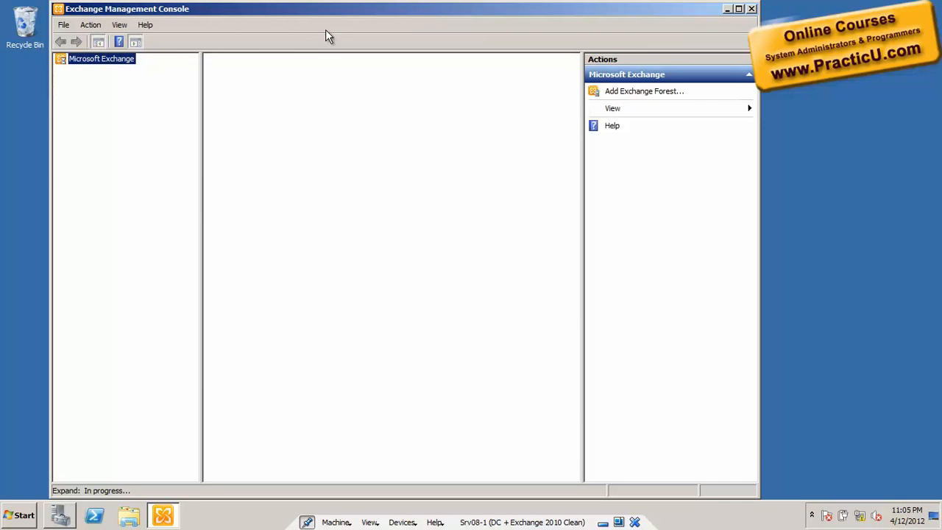
{"action": "double_click", "coordinate": [306, 9]}
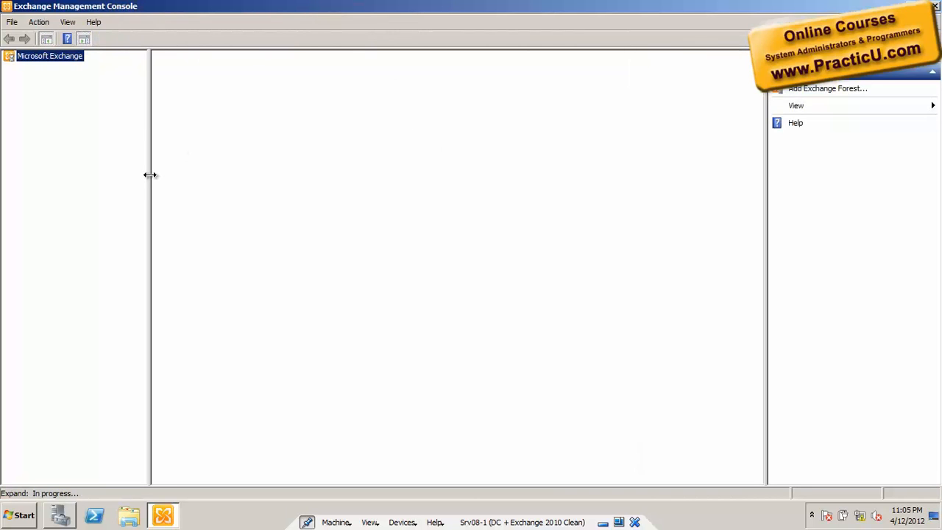
{"action": "left_click_drag", "start_coordinate": [150, 174], "coordinate": [170, 175]}
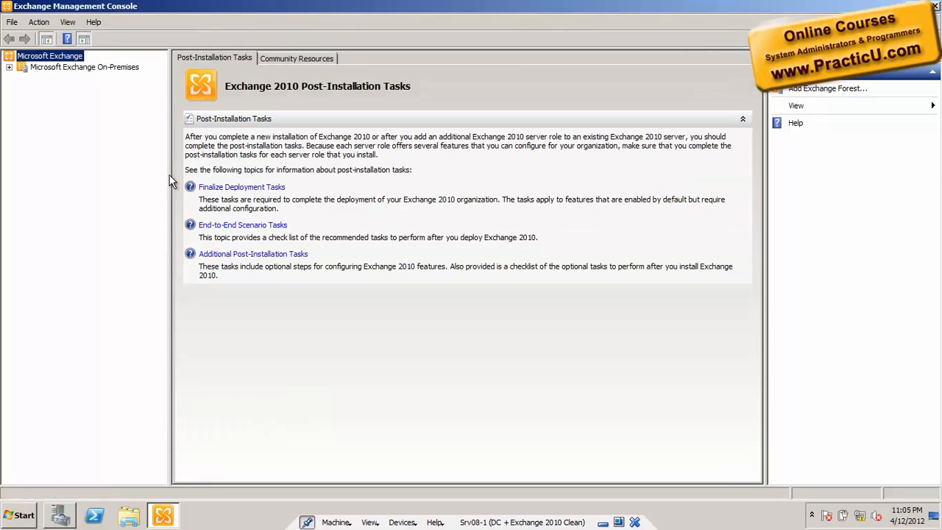
{"action": "left_click", "coordinate": [8, 67]}
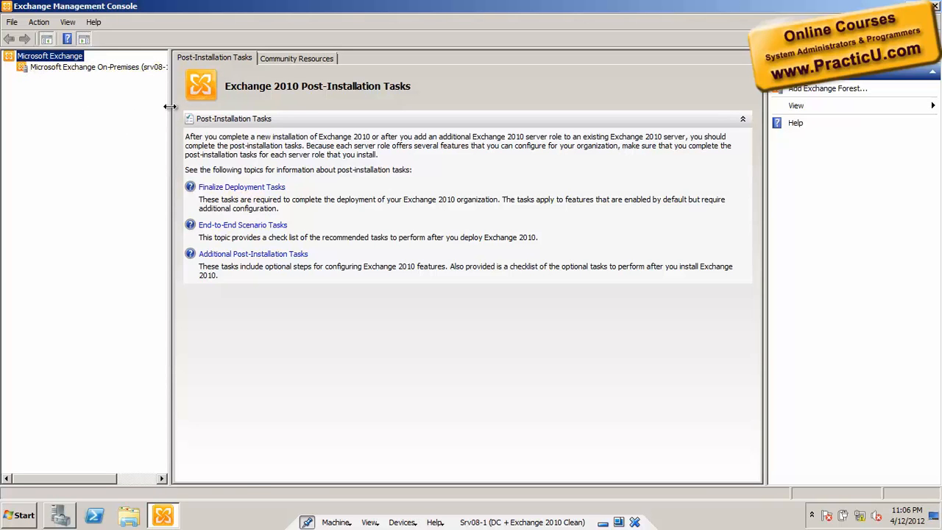
{"action": "left_click_drag", "start_coordinate": [170, 105], "coordinate": [250, 105]}
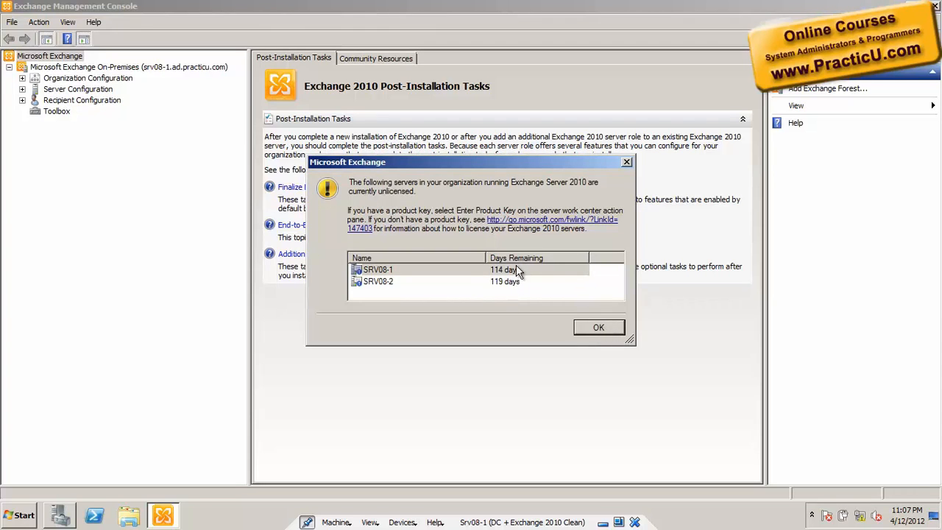
- Dismiss the unlicensed-servers notice and open Server Configuration > Mailbox to list SRV08-1 and SRV08-2
{"action": "left_click", "coordinate": [595, 328]}
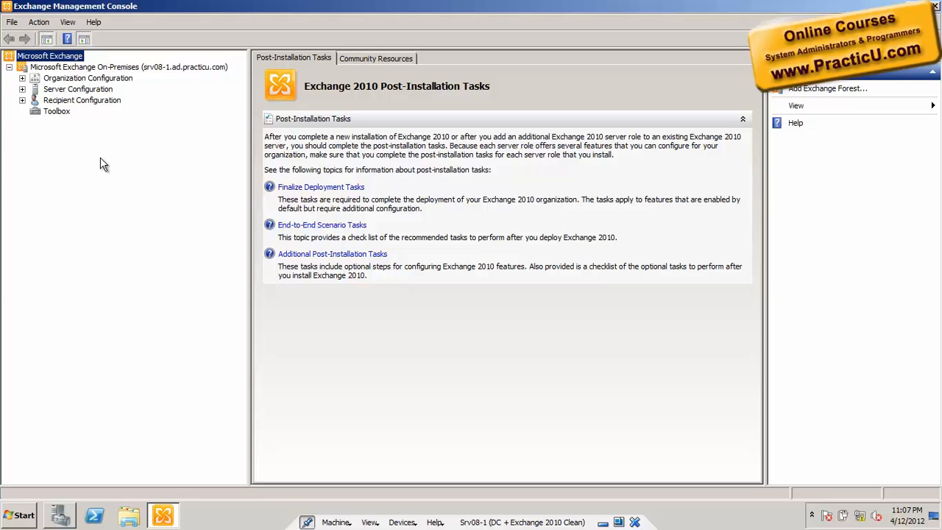
{"action": "left_click", "coordinate": [22, 78]}
{"action": "left_click", "coordinate": [22, 133]}
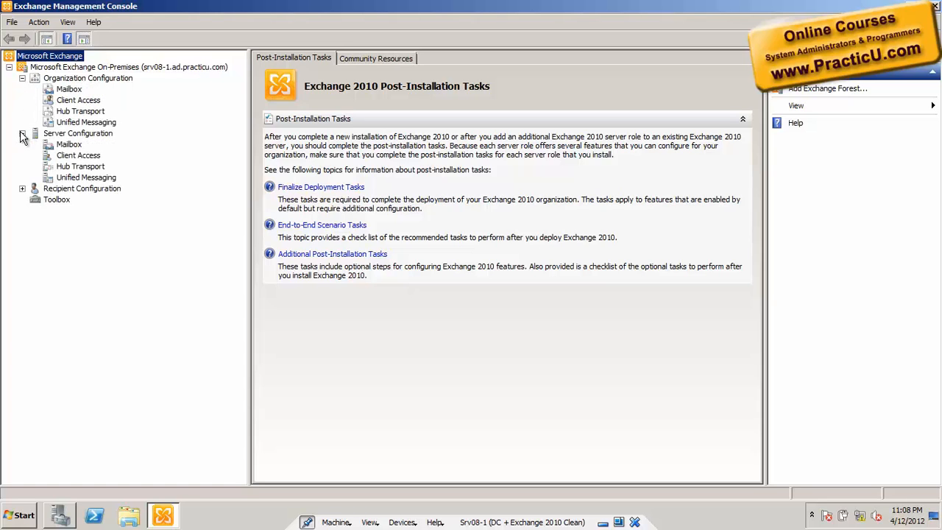
{"action": "left_click", "coordinate": [67, 145]}
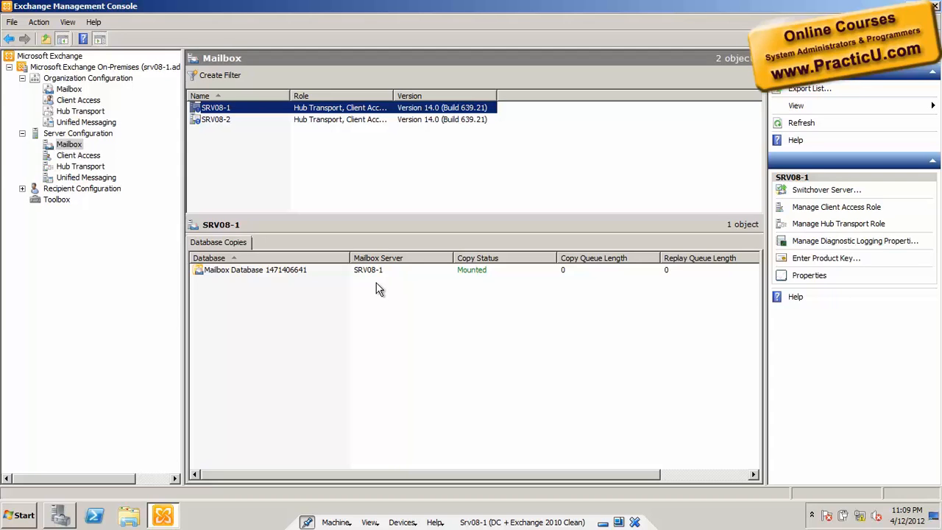
- Start a New Mailbox from Recipient Configuration and advance to the user information page
{"action": "left_click", "coordinate": [23, 188]}
{"action": "left_click", "coordinate": [63, 201]}
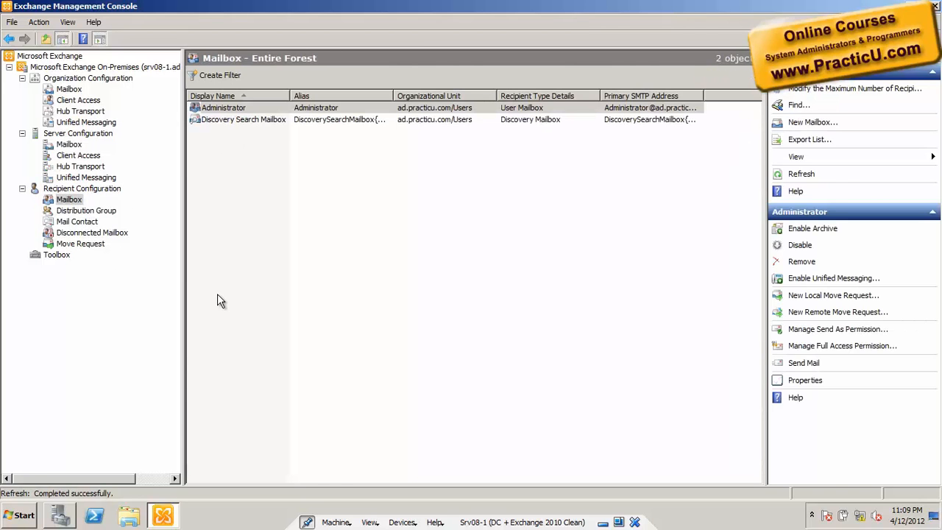
{"action": "right_click", "coordinate": [217, 294]}
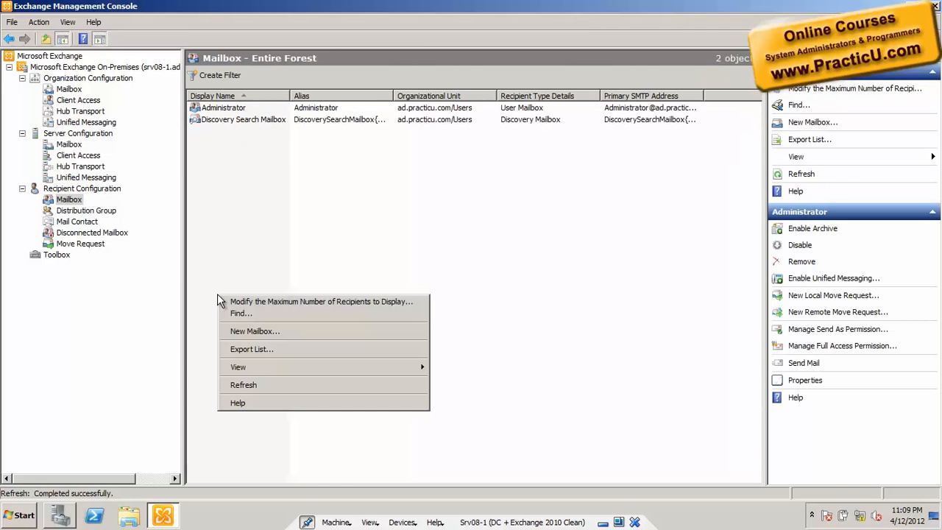
{"action": "right_click", "coordinate": [229, 135]}
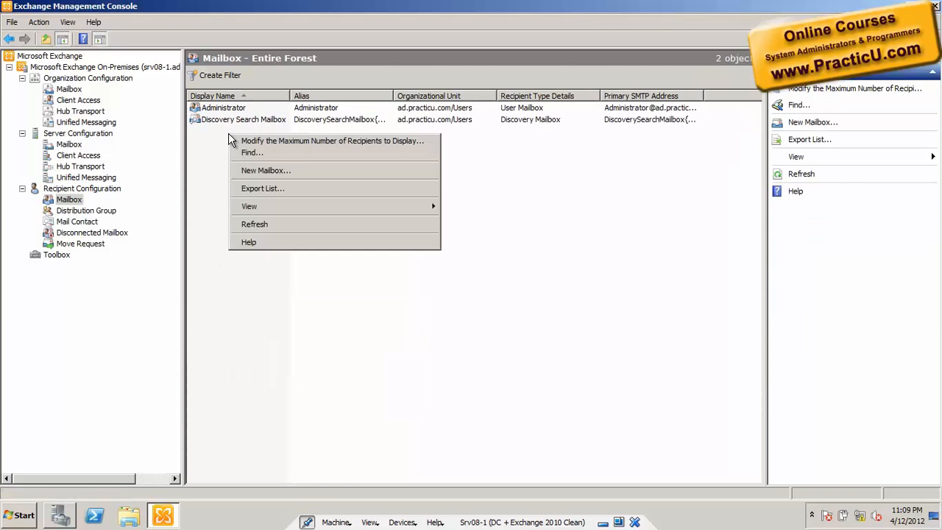
{"action": "left_click", "coordinate": [270, 171]}
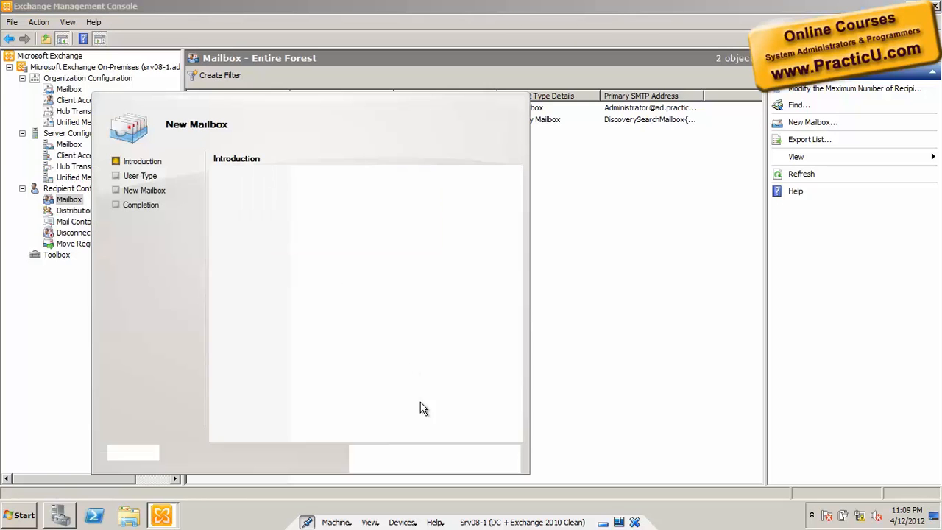
{"action": "left_click", "coordinate": [433, 455]}
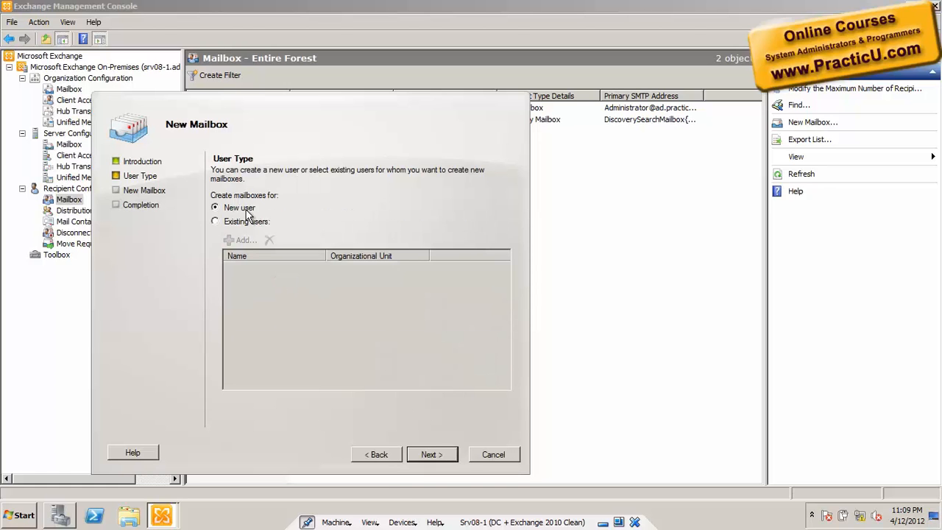
{"action": "left_click", "coordinate": [440, 460]}
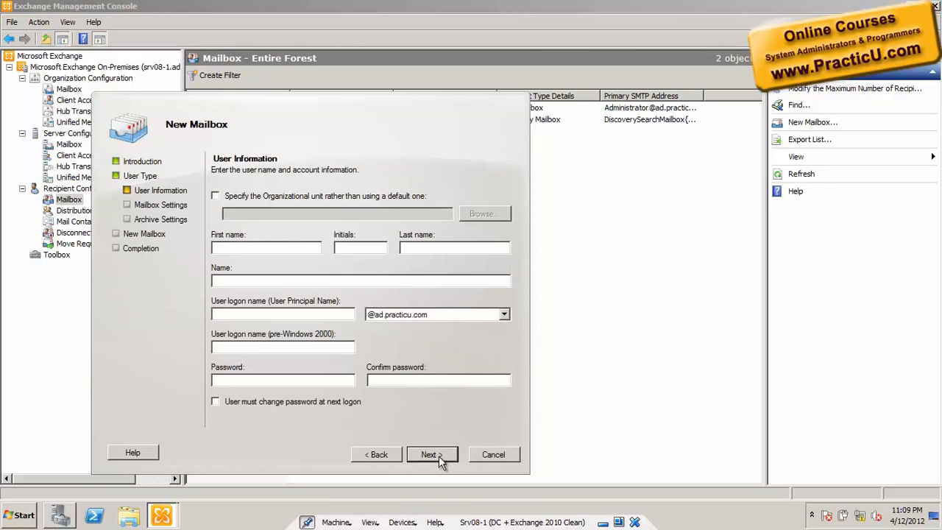
- Enter the new user's first and last name, a logon name, and the password twice
{"action": "left_click", "coordinate": [302, 249]}
{"action": "key", "text": "Tab"}
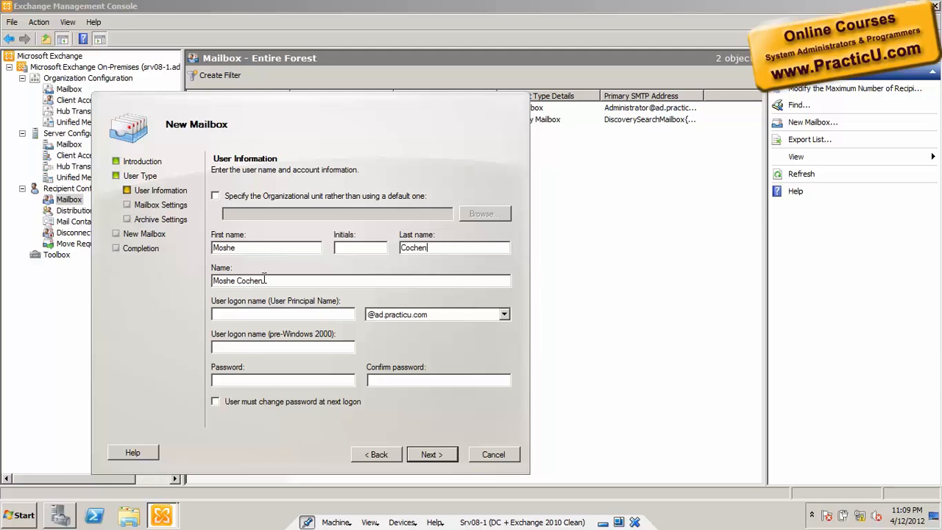
{"action": "left_click_drag", "start_coordinate": [274, 281], "coordinate": [180, 279]}
{"action": "key", "text": "Tab"}
{"action": "type", "text": "moshe"}
{"action": "key", "text": "Tab"}
{"action": "key", "text": "Tab"}
{"action": "key", "text": "Tab"}
{"action": "type", "text": "Pa$$w0rd"}
{"action": "left_click", "coordinate": [374, 378]}
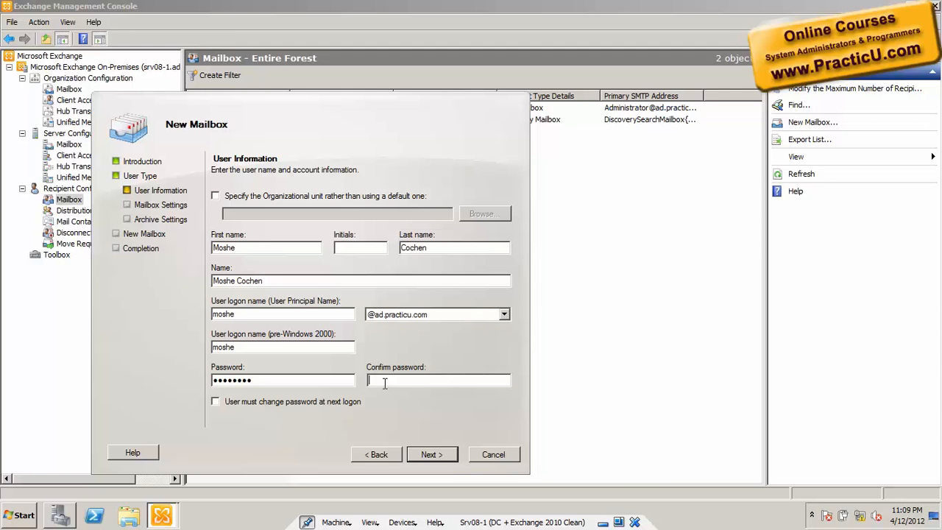
{"action": "type", "text": "Pa$$w0rd"}
- Replace the user logon name with the full name, removing the space
{"action": "left_click_drag", "start_coordinate": [274, 345], "coordinate": [159, 326]}
{"action": "left_click_drag", "start_coordinate": [274, 281], "coordinate": [139, 281]}
{"action": "key", "text": "ctrl+c"}
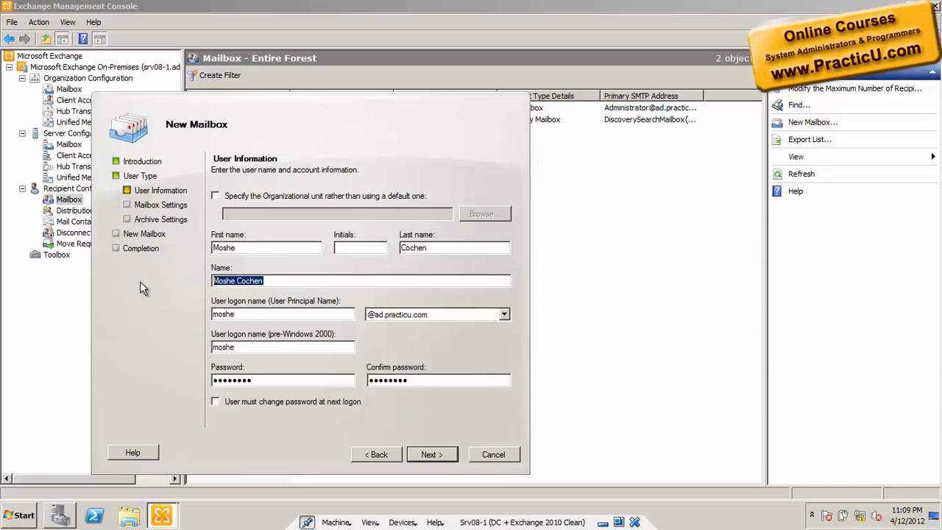
{"action": "left_click", "coordinate": [243, 315]}
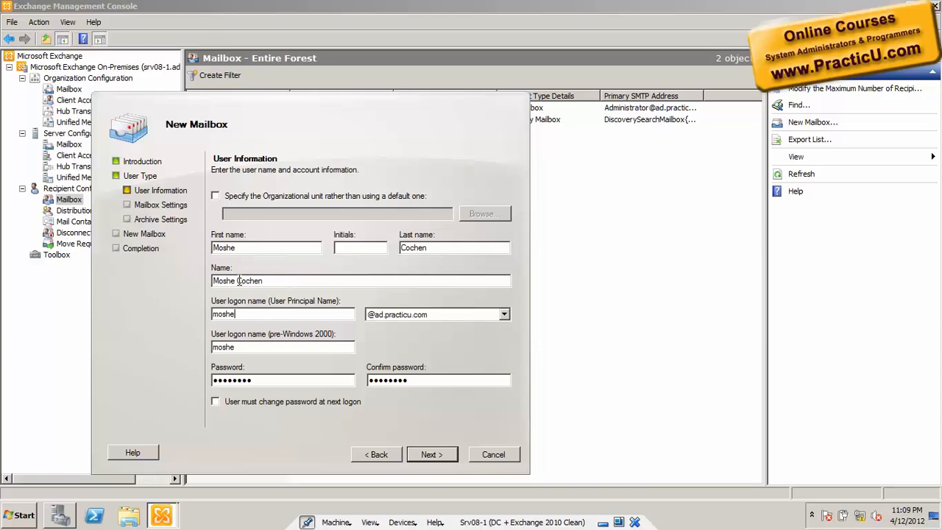
{"action": "key", "text": "shift+Home"}
{"action": "key", "text": "ctrl+v"}
{"action": "key", "text": "BackSpace"}
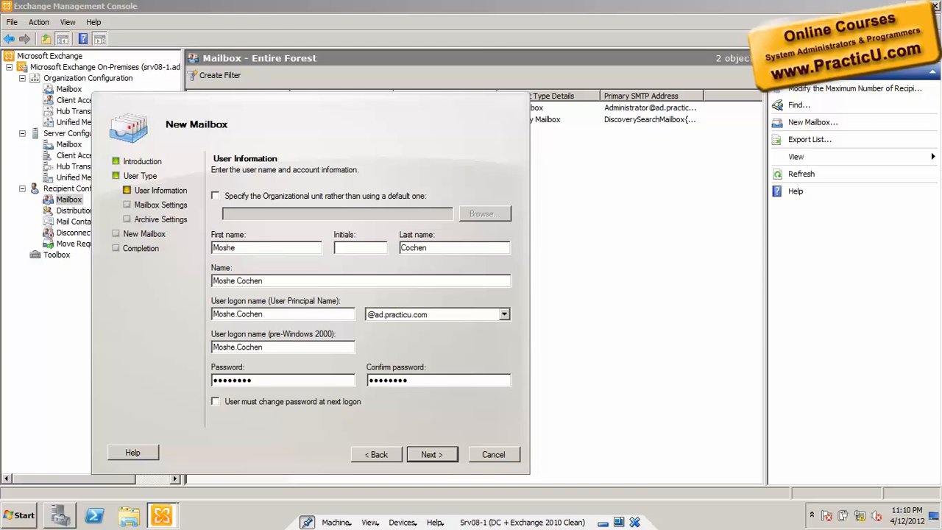
{"action": "left_click", "coordinate": [457, 315]}
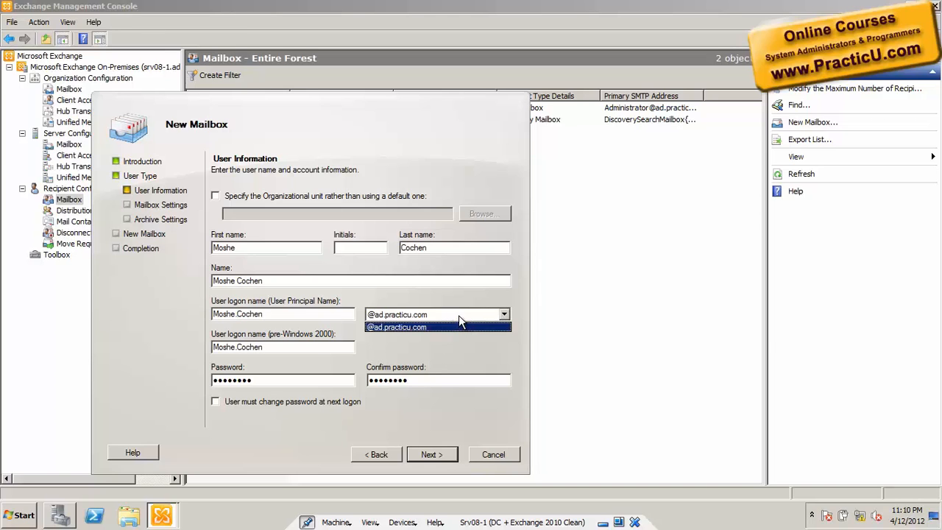
{"action": "left_click", "coordinate": [458, 315]}
{"action": "left_click", "coordinate": [435, 317]}
{"action": "left_click", "coordinate": [435, 316]}
{"action": "left_click", "coordinate": [435, 316]}
{"action": "left_click", "coordinate": [434, 316]}
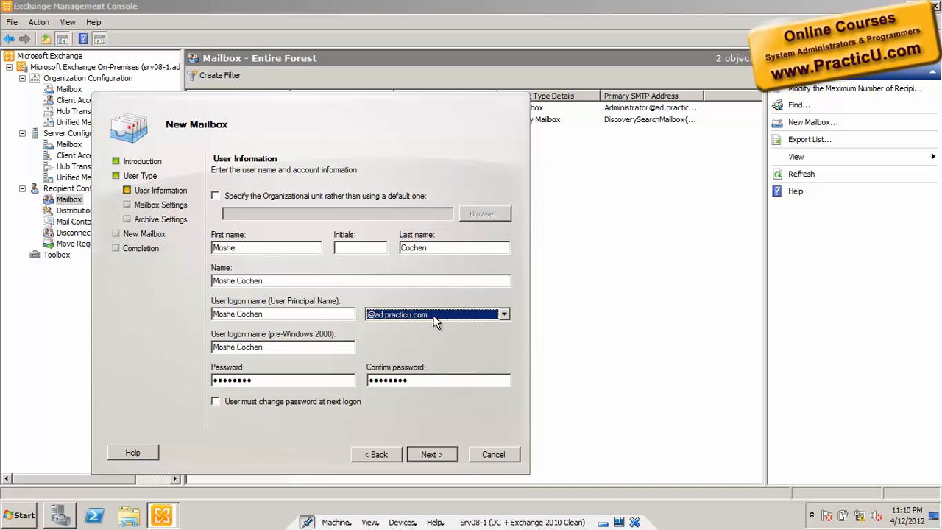
{"action": "left_click", "coordinate": [492, 454]}
{"action": "left_click", "coordinate": [317, 305]}
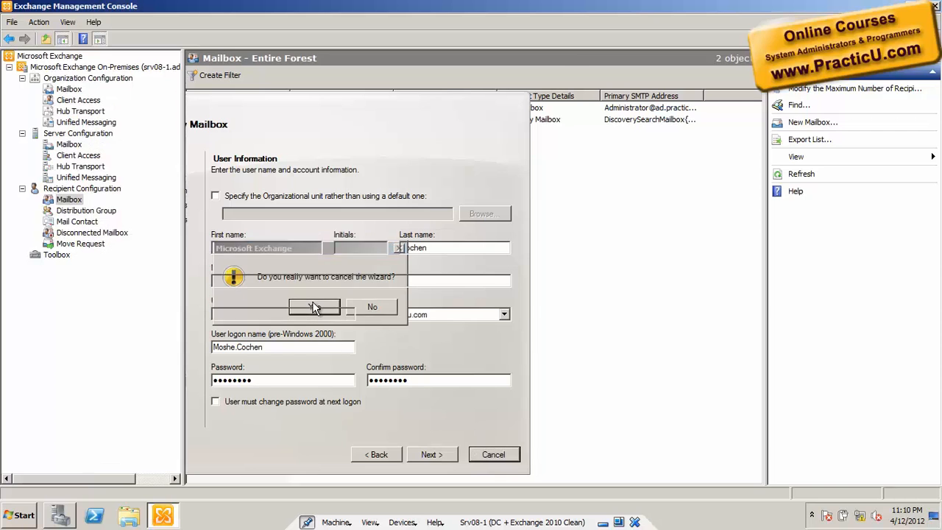
- In Active Directory Domains and Trusts, add practicu.com as an alternative UPN suffix and save
{"action": "left_click", "coordinate": [23, 515]}
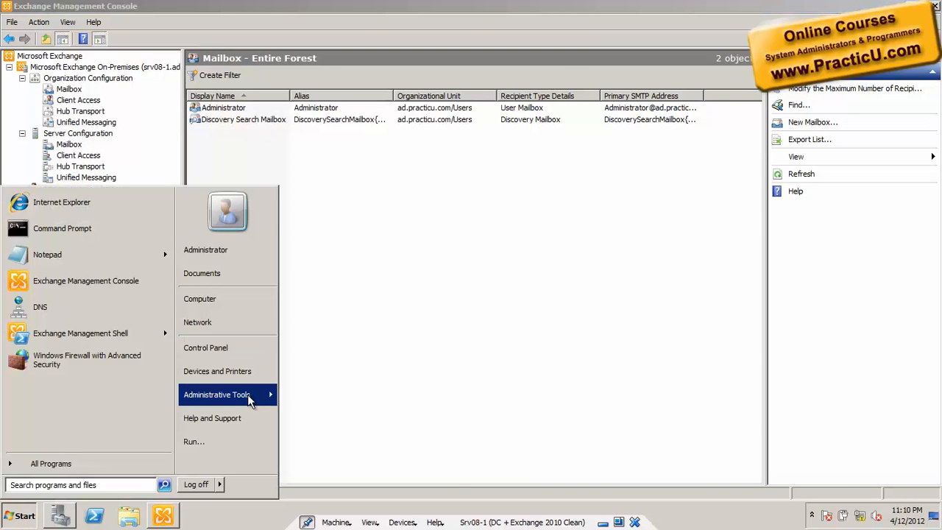
{"action": "mouse_move", "coordinate": [249, 397]}
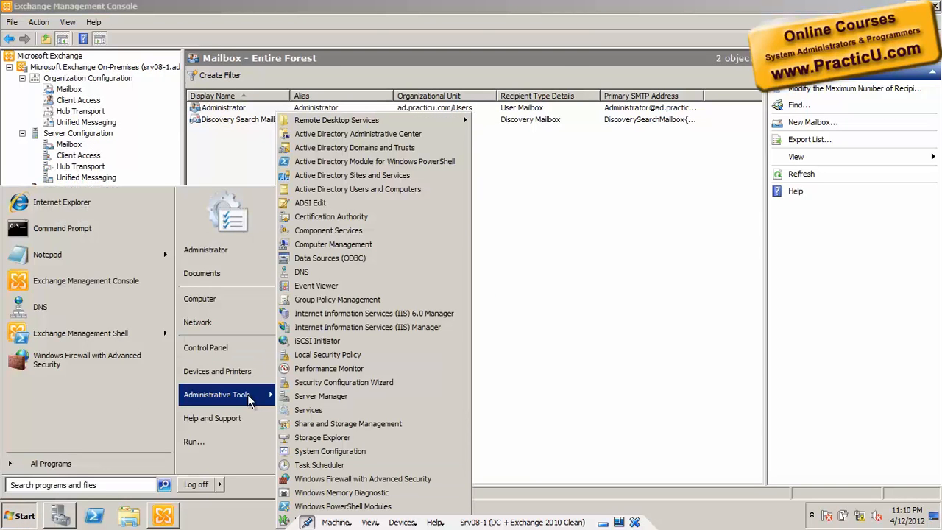
{"action": "left_click", "coordinate": [443, 149]}
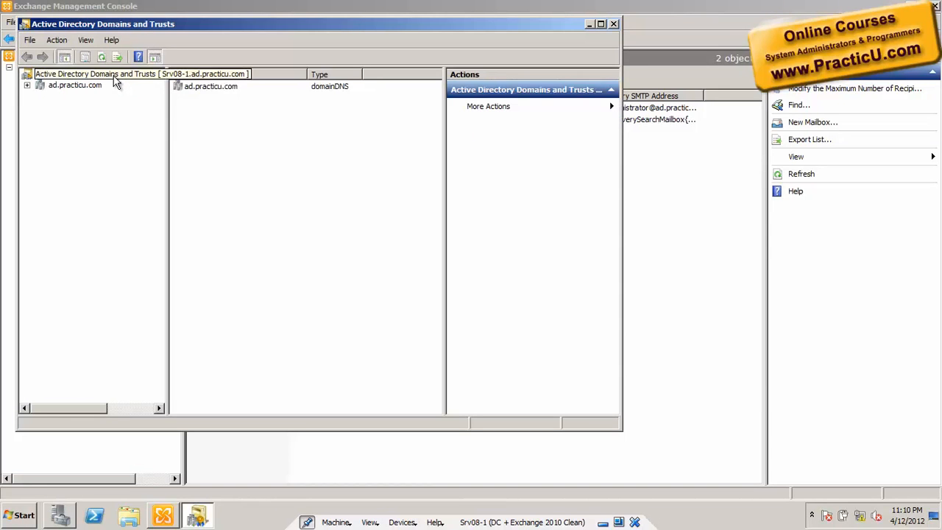
{"action": "right_click", "coordinate": [116, 75]}
{"action": "left_click", "coordinate": [135, 180]}
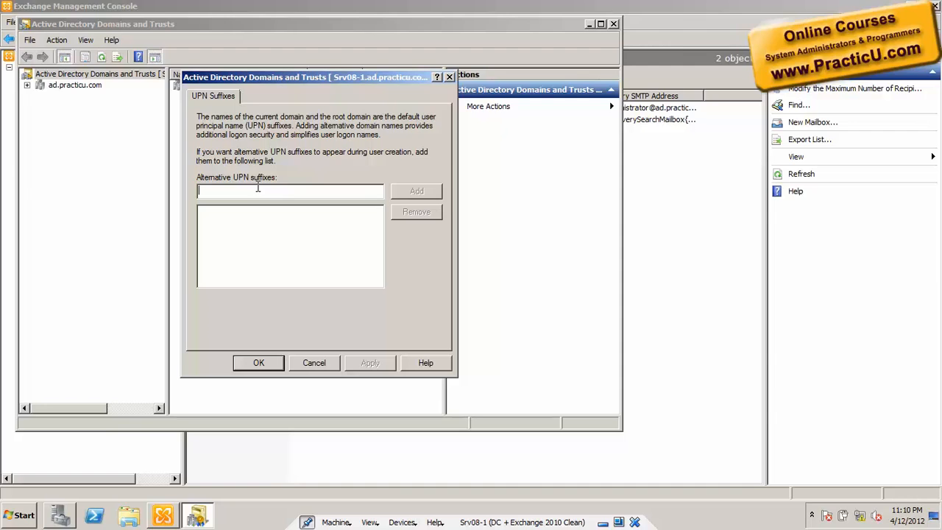
{"action": "type", "text": "practicu.com"}
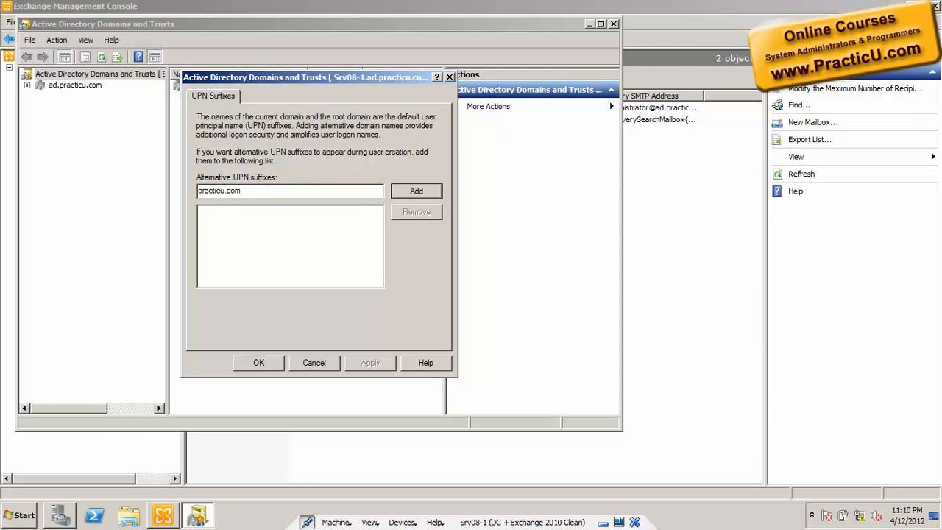
{"action": "left_click", "coordinate": [416, 193]}
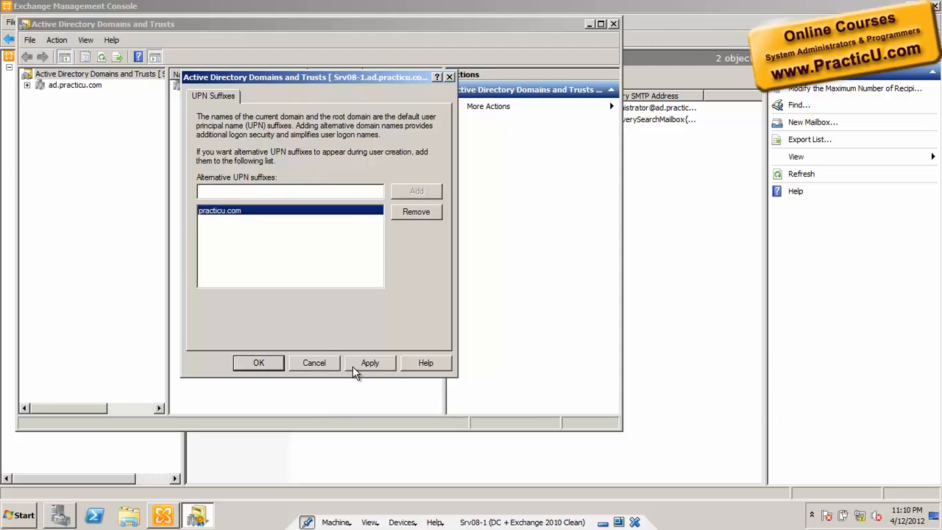
{"action": "left_click", "coordinate": [259, 363]}
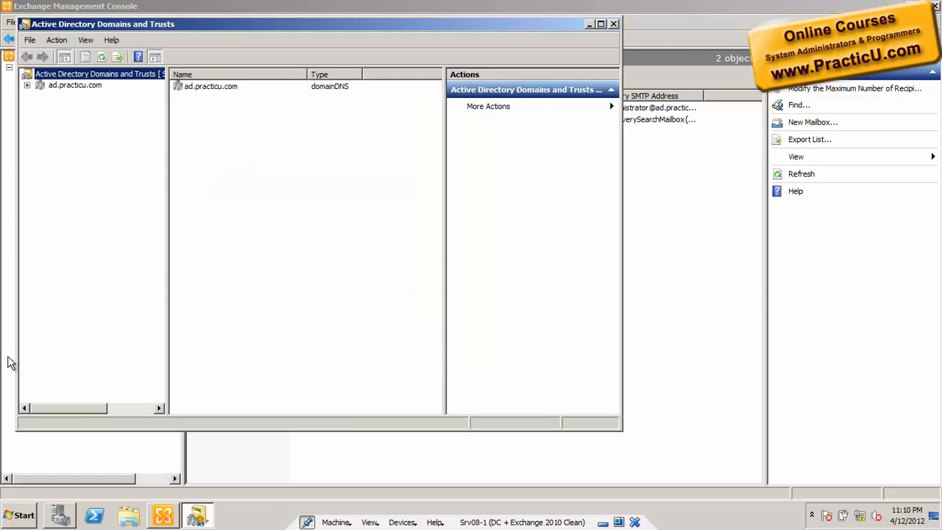
- Launch Active Directory Users and Computers from Administrative Tools
{"action": "left_click", "coordinate": [17, 517]}
{"action": "mouse_move", "coordinate": [223, 390]}
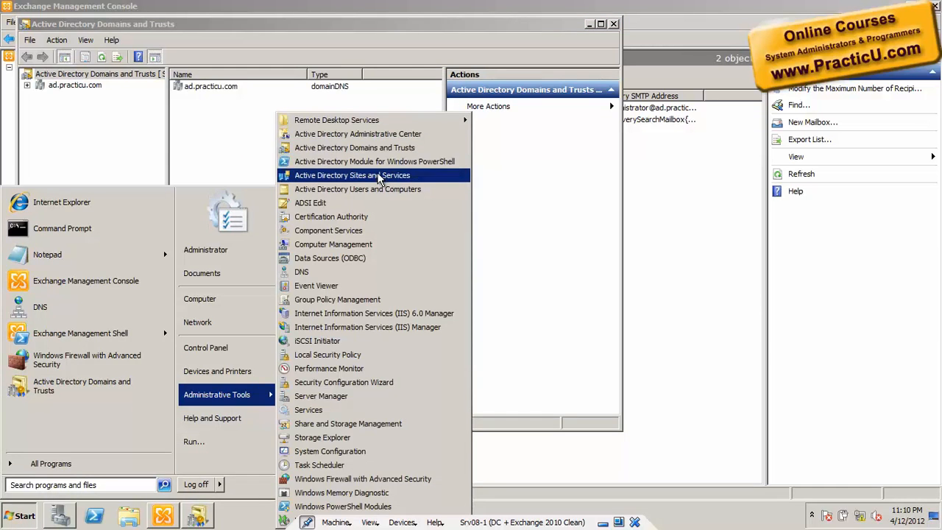
{"action": "left_click", "coordinate": [381, 193]}
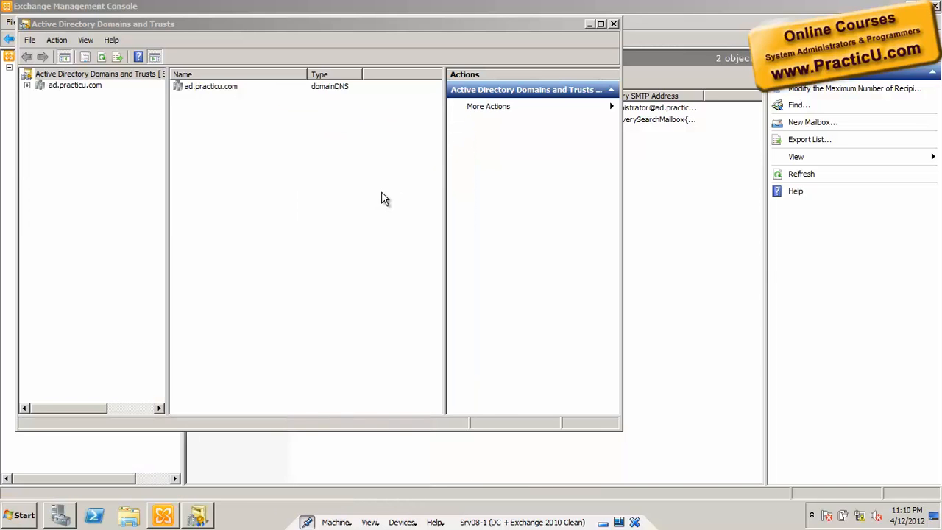
- Open the Administrator account under ad.practicu.com > Users and view its logon-name suffixes on the Account tab
{"action": "left_click", "coordinate": [266, 143]}
{"action": "double_click", "coordinate": [266, 143]}
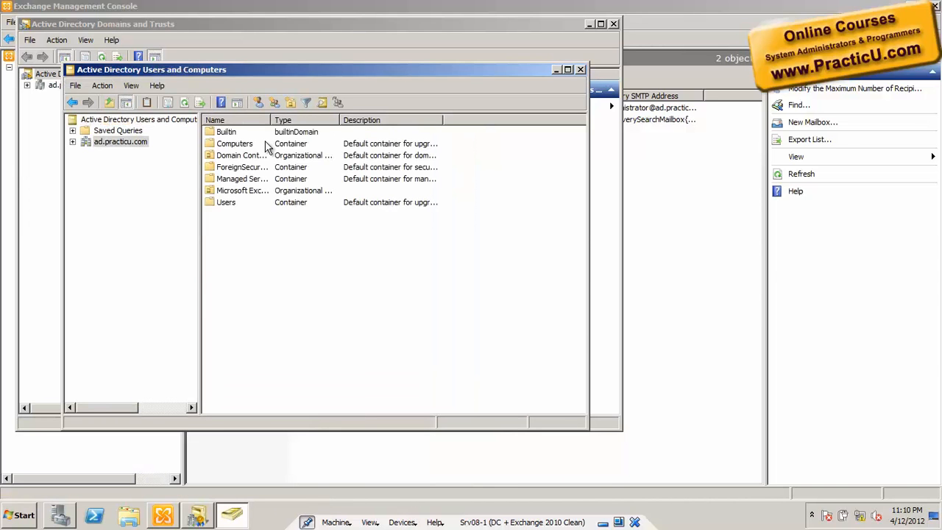
{"action": "double_click", "coordinate": [266, 144]}
{"action": "left_click", "coordinate": [122, 218]}
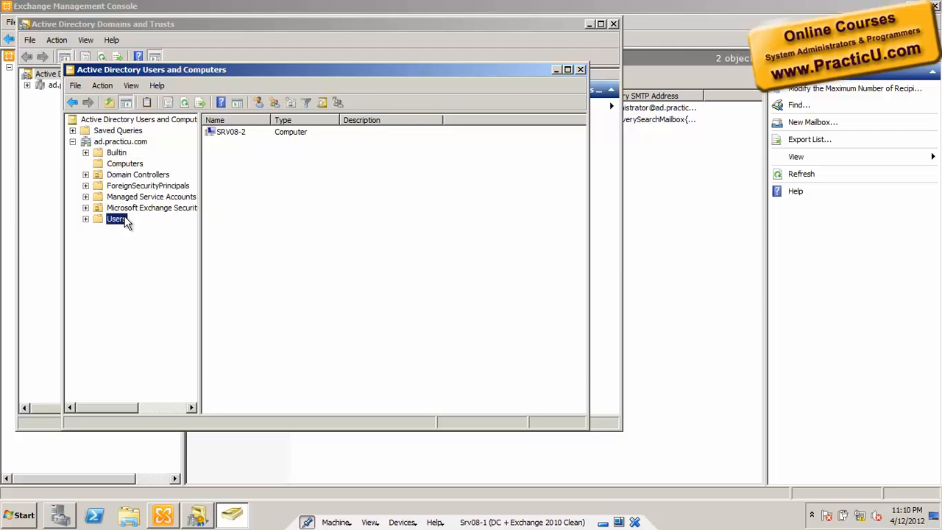
{"action": "left_click", "coordinate": [254, 133]}
{"action": "double_click", "coordinate": [254, 132]}
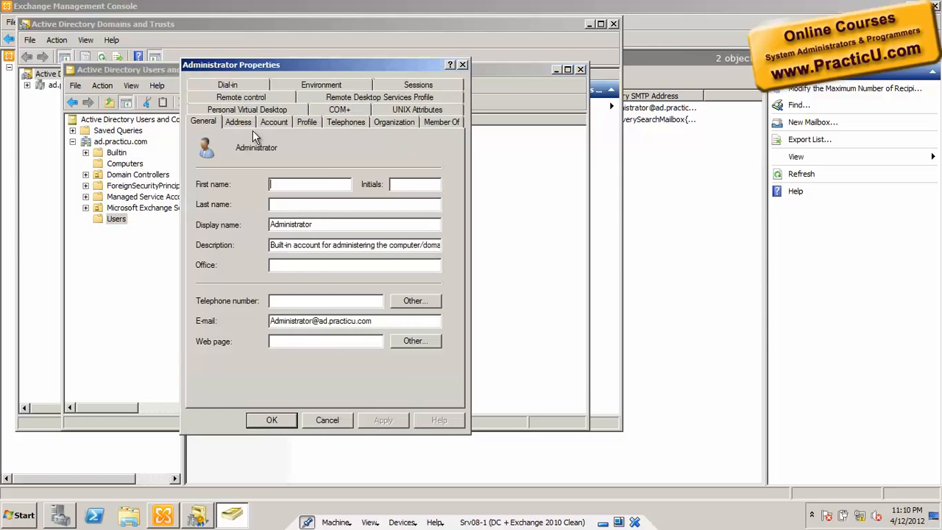
{"action": "left_click", "coordinate": [273, 122]}
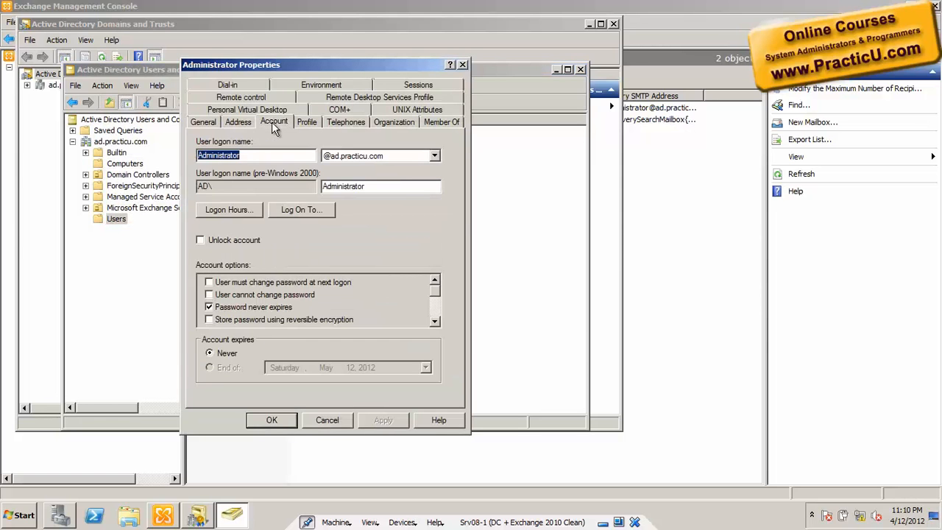
{"action": "left_click", "coordinate": [360, 156]}
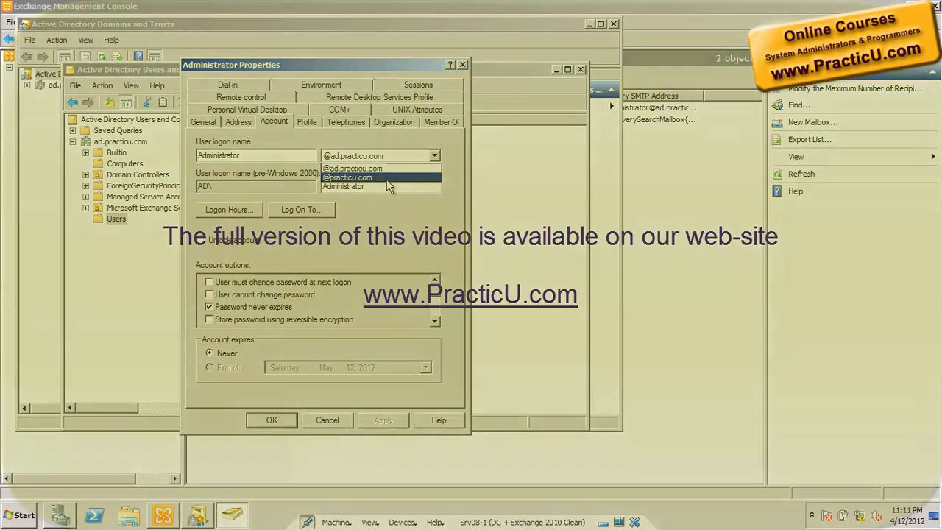